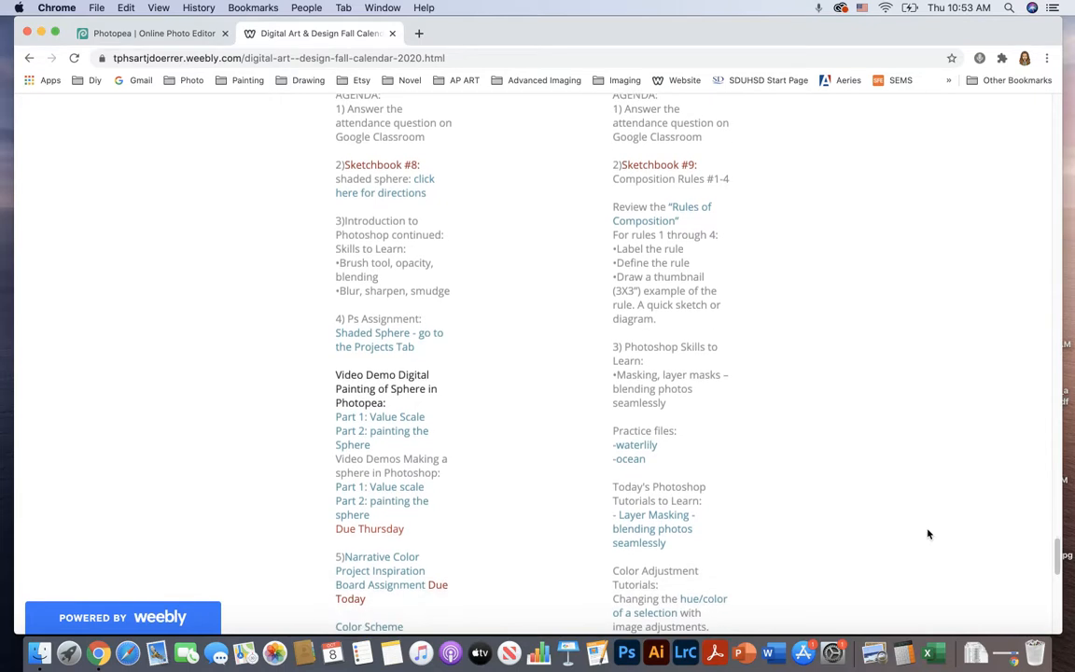
# - View the waterlily and ocean practice images linked on the class calendar page, returning to the calendar after each
pyautogui.scroll(-2, 928, 534)
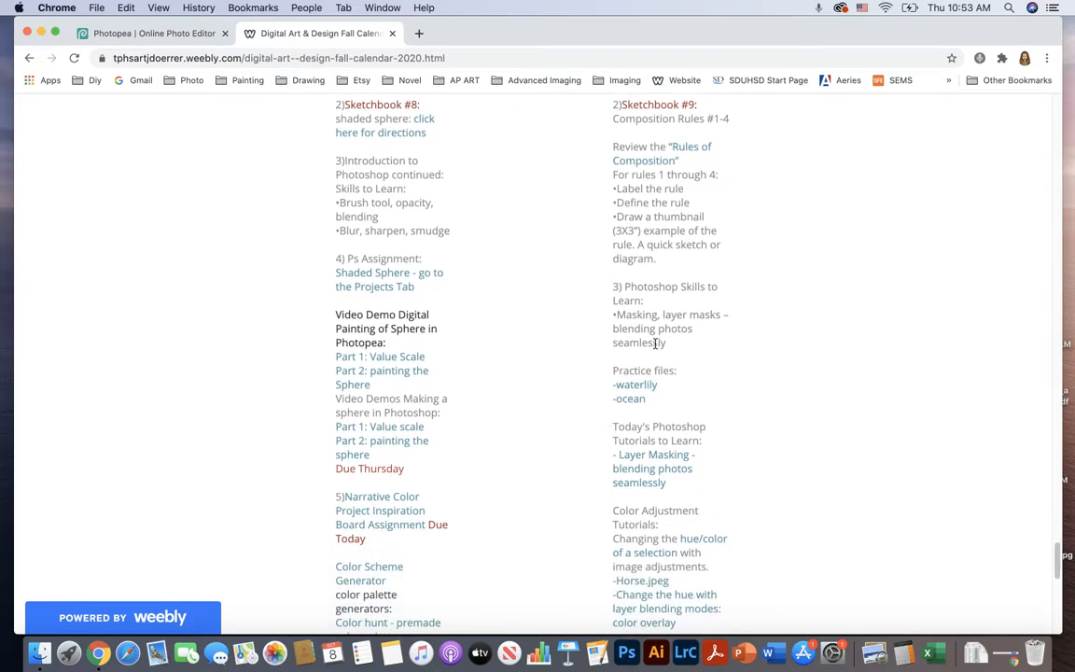
pyautogui.click(645, 384)
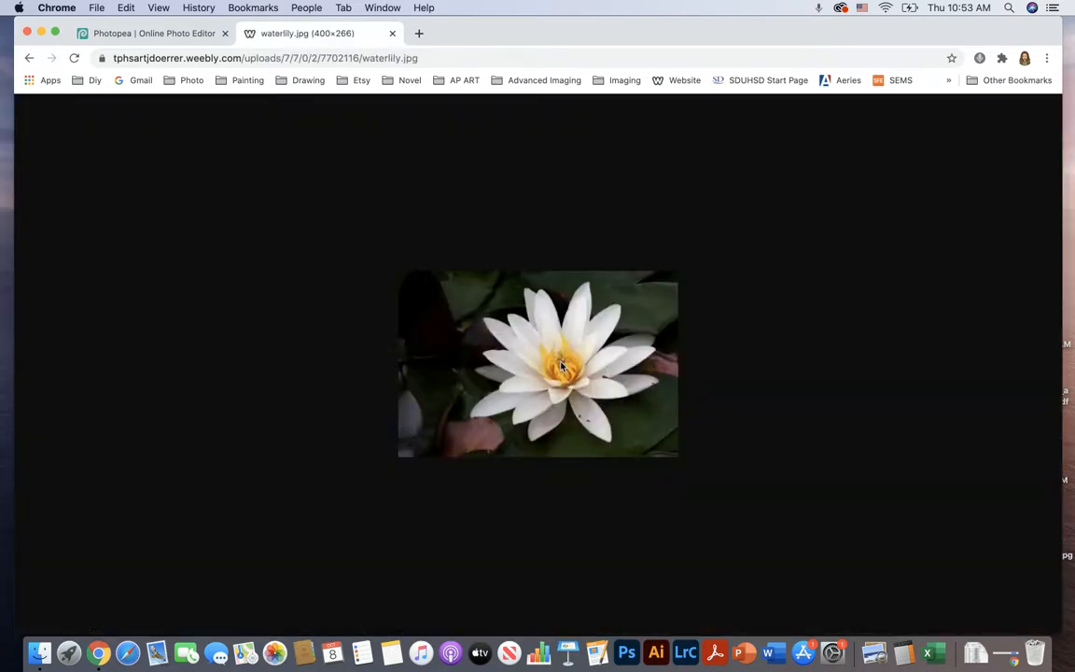
pyautogui.moveTo(504, 324); pyautogui.dragTo(439, 285)
pyautogui.click(212, 101)
pyautogui.click(29, 57)
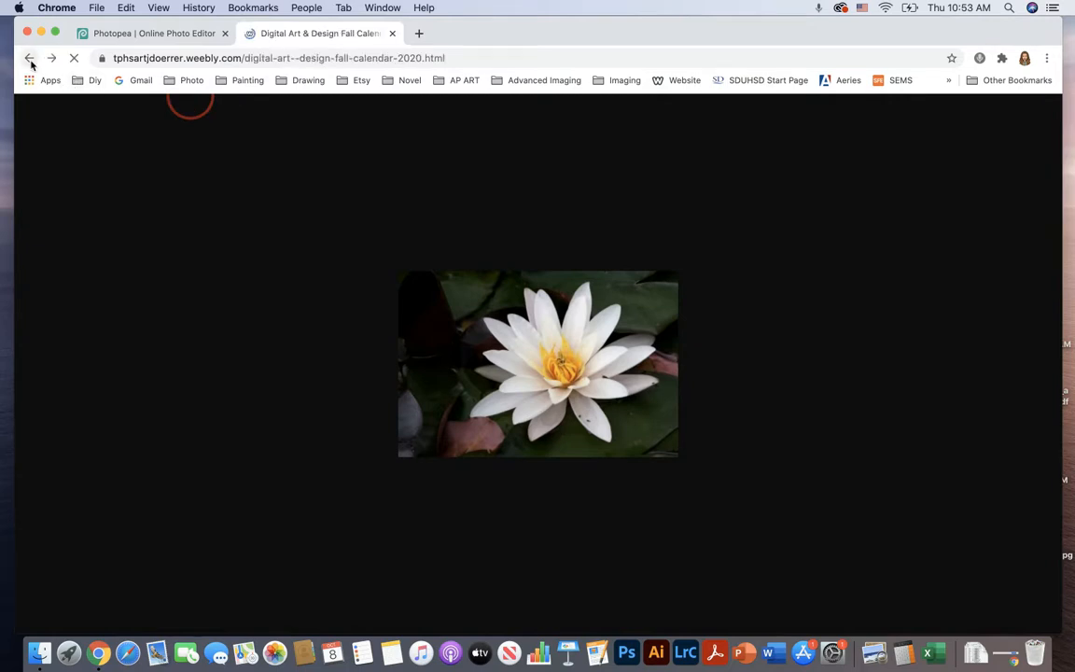
pyautogui.click(640, 403)
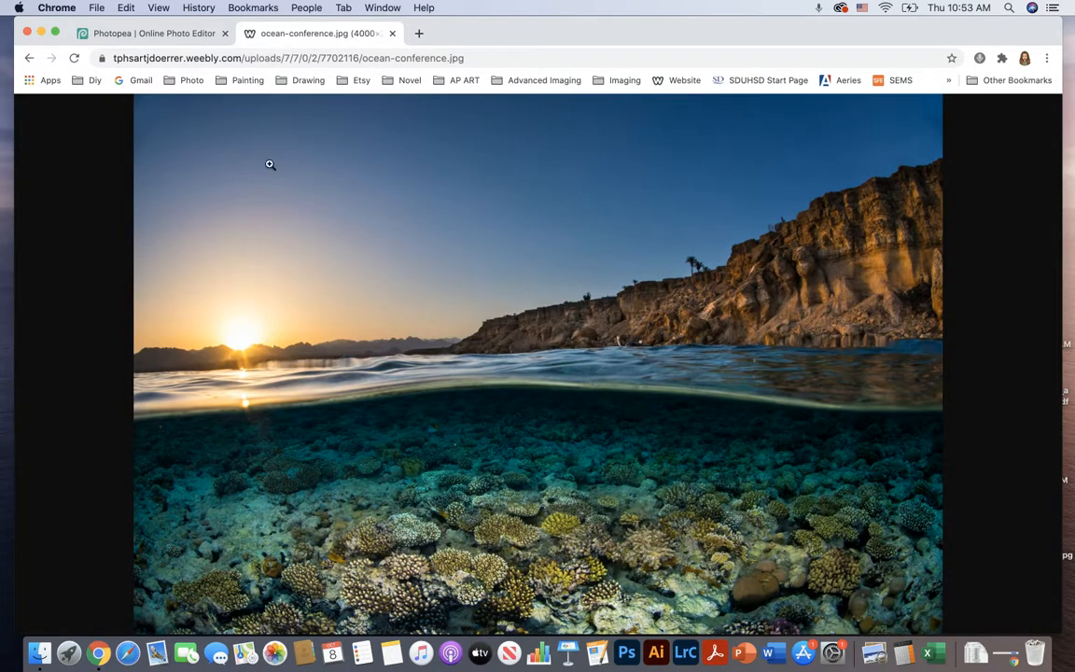
pyautogui.click(29, 60)
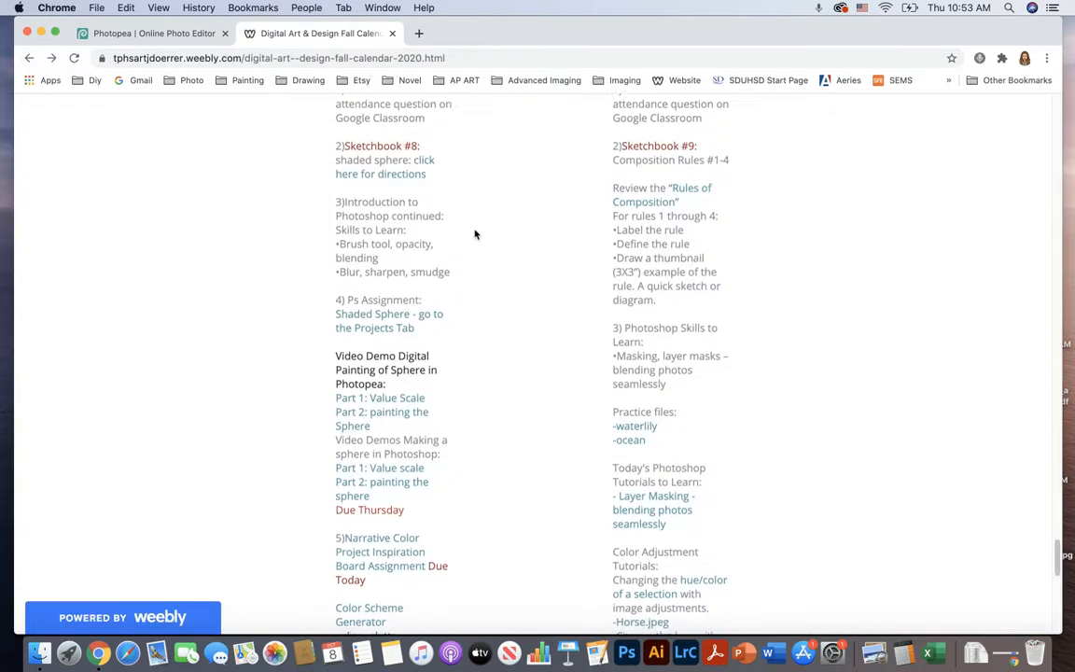
# - Switch to Photopea and start a new project named with the student's last name followed by "-waterlilly"
pyautogui.click(180, 37)
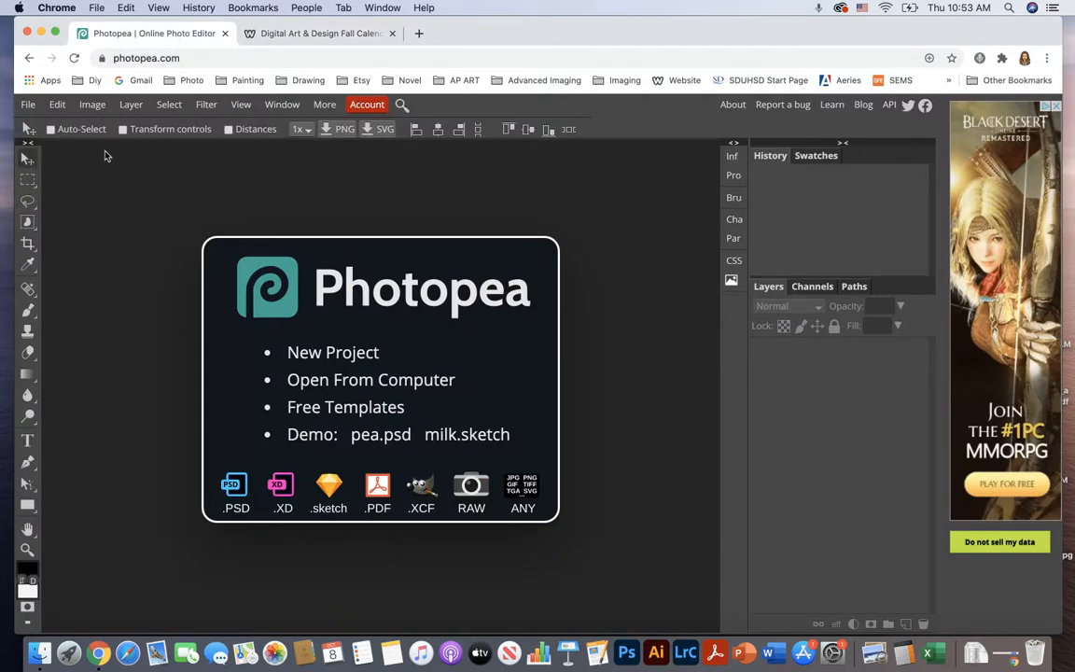
pyautogui.click(35, 108)
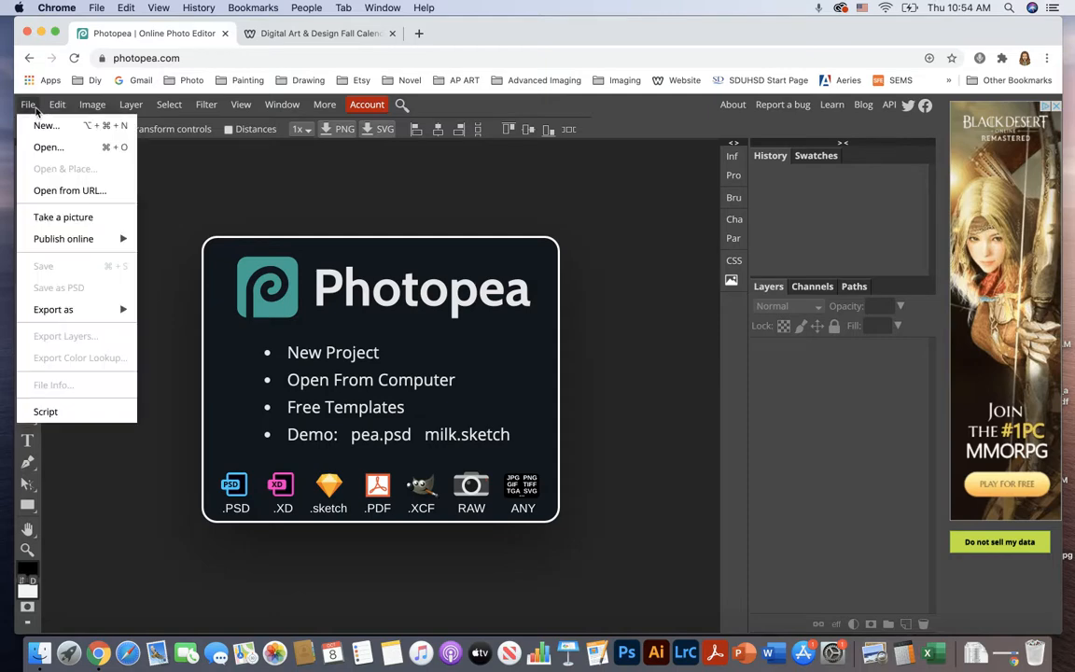
pyautogui.click(65, 129)
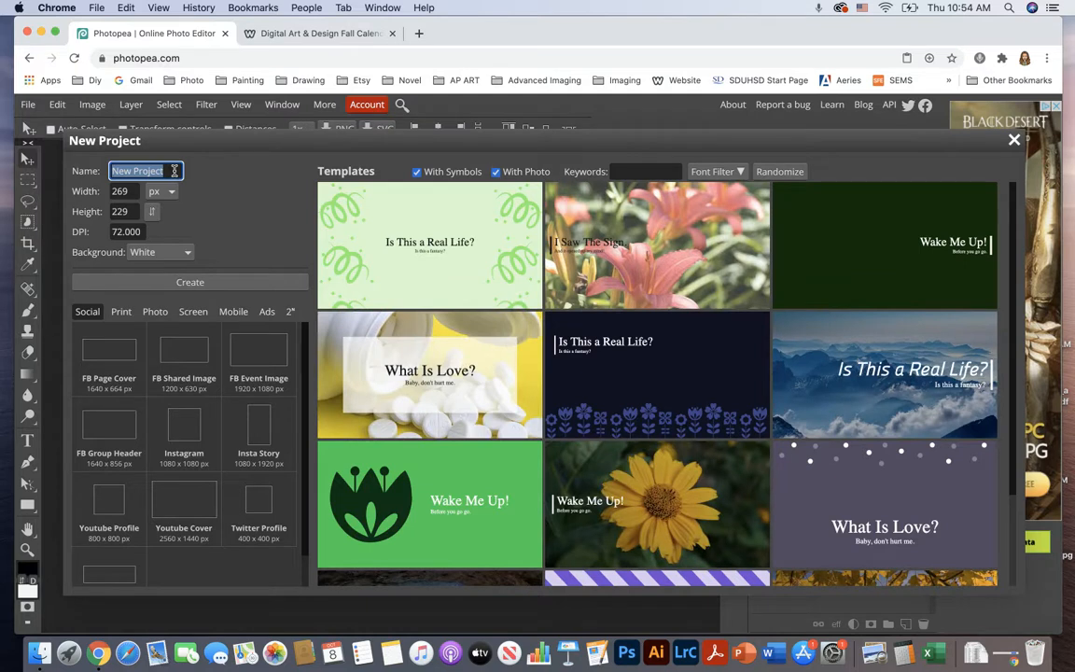
pyautogui.write('Doerrer-')
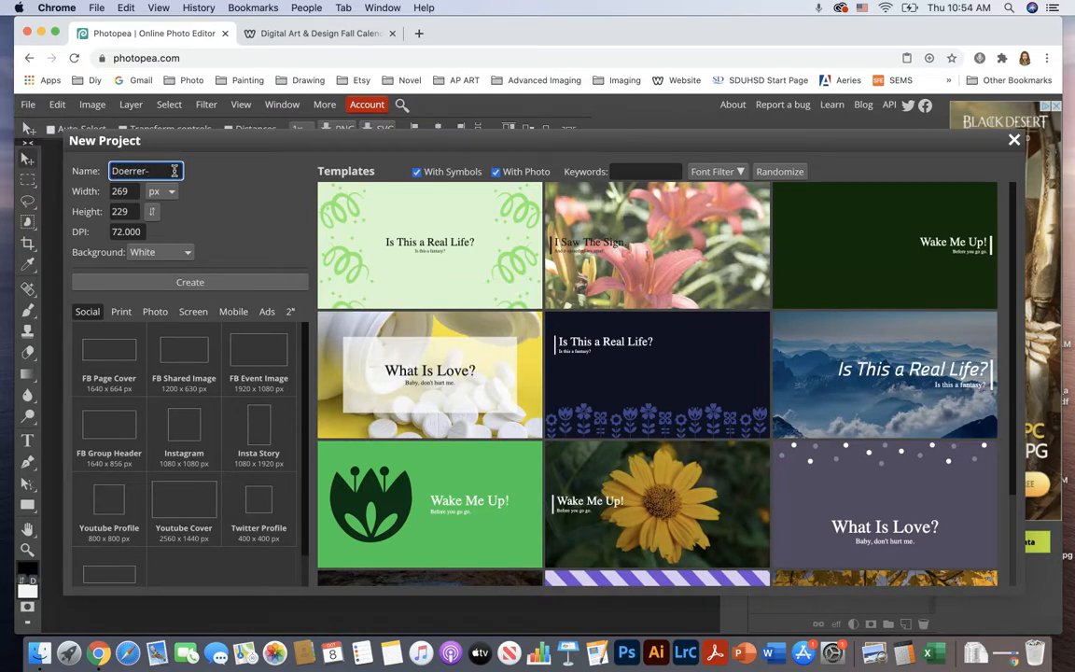
pyautogui.write('waterli')
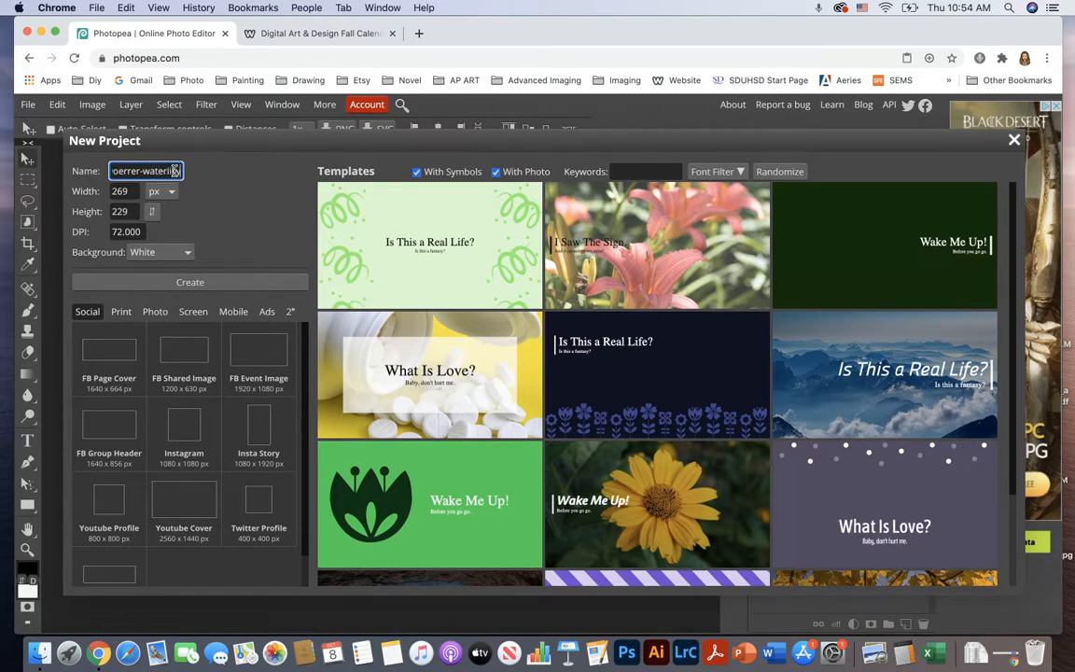
pyautogui.write('ly')
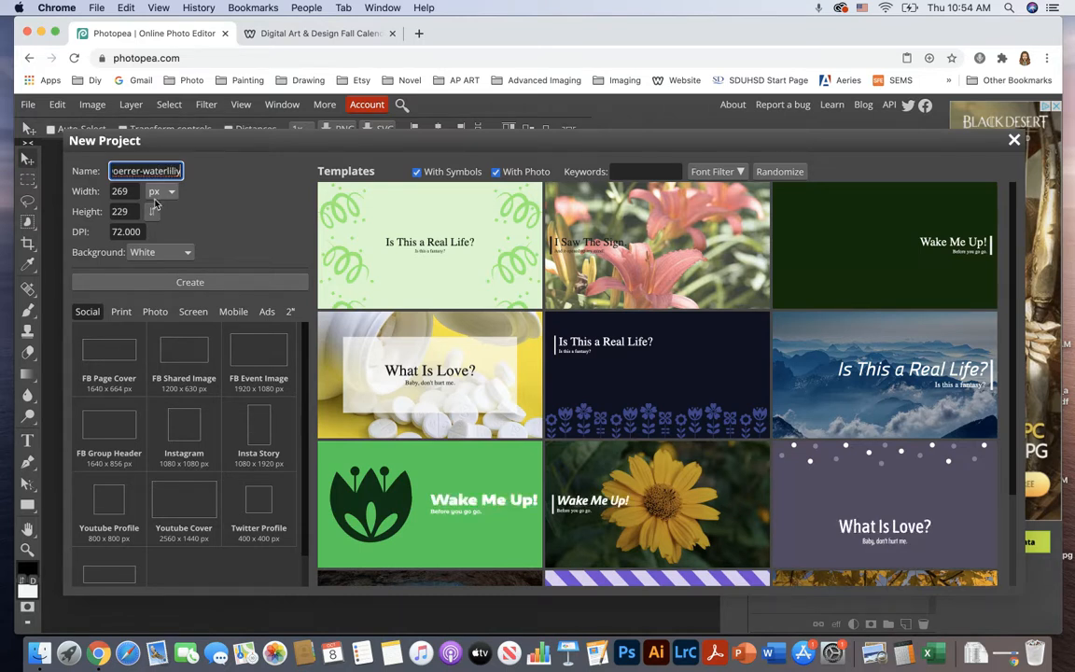
# - Set the new project's size to 10 inches wide by 8 inches high
pyautogui.click(157, 192)
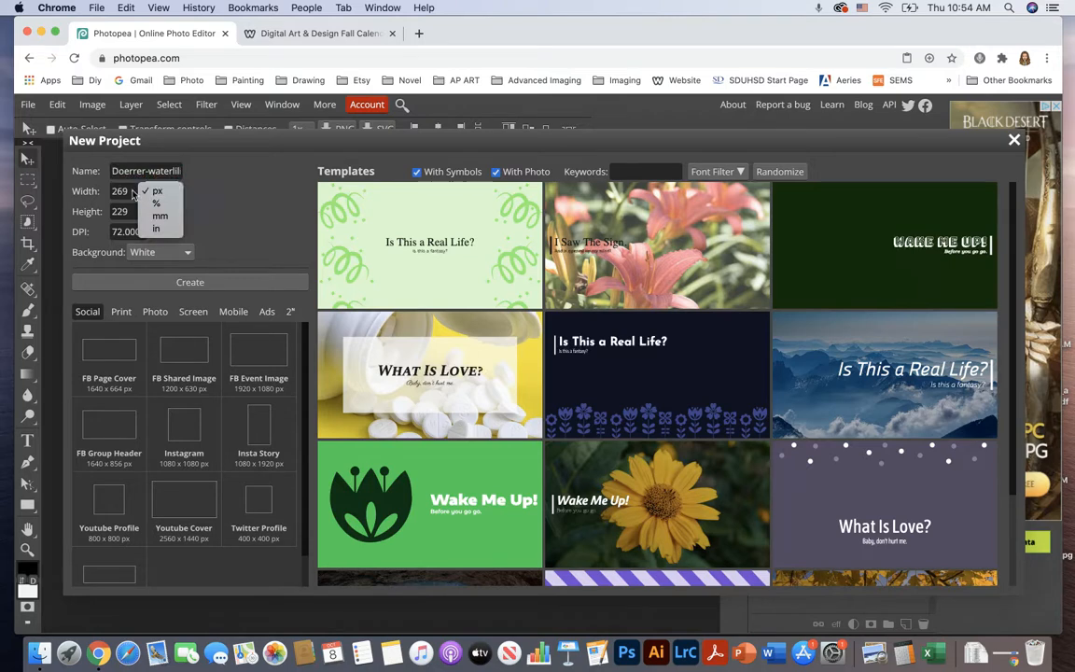
pyautogui.click(128, 191)
pyautogui.doubleClick(128, 191)
pyautogui.write('10')
pyautogui.click(157, 191)
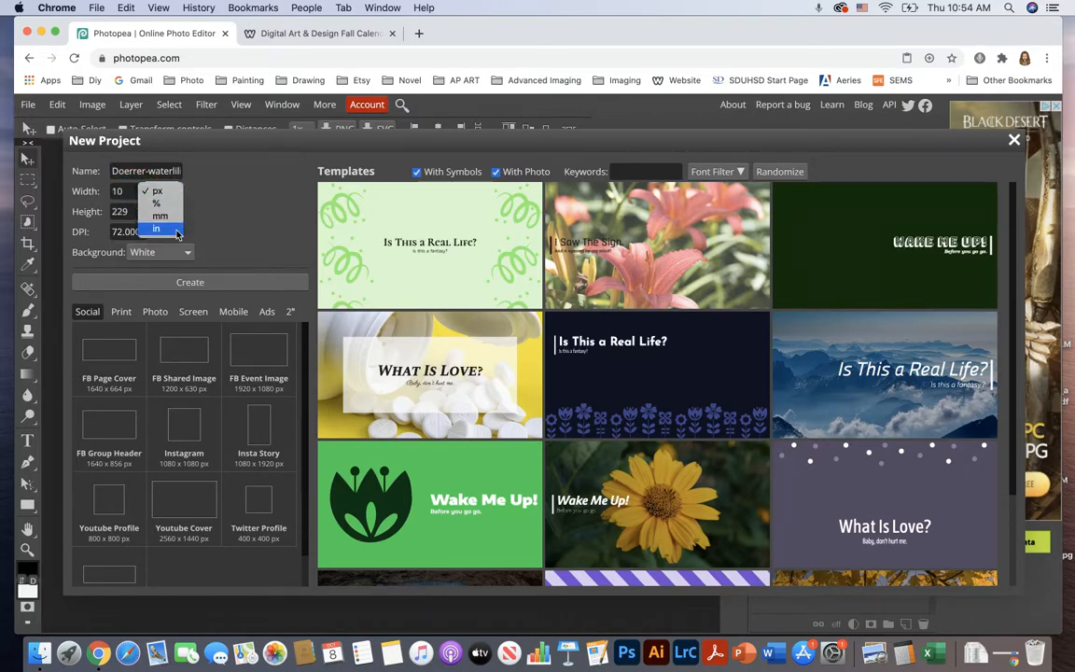
pyautogui.click(175, 232)
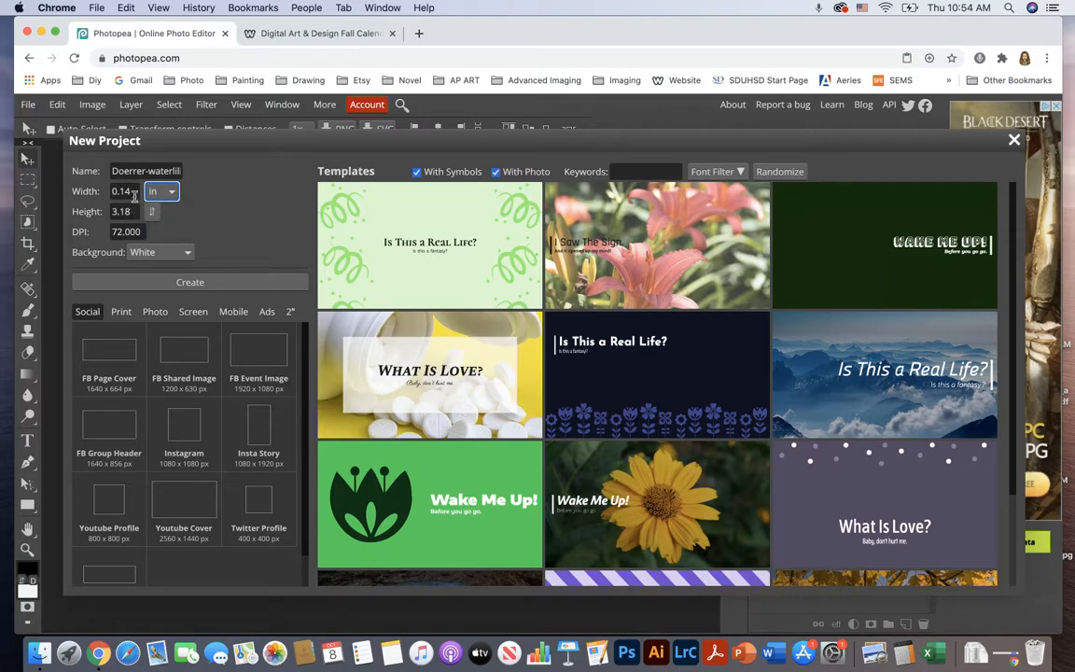
pyautogui.doubleClick(134, 191)
pyautogui.write('10')
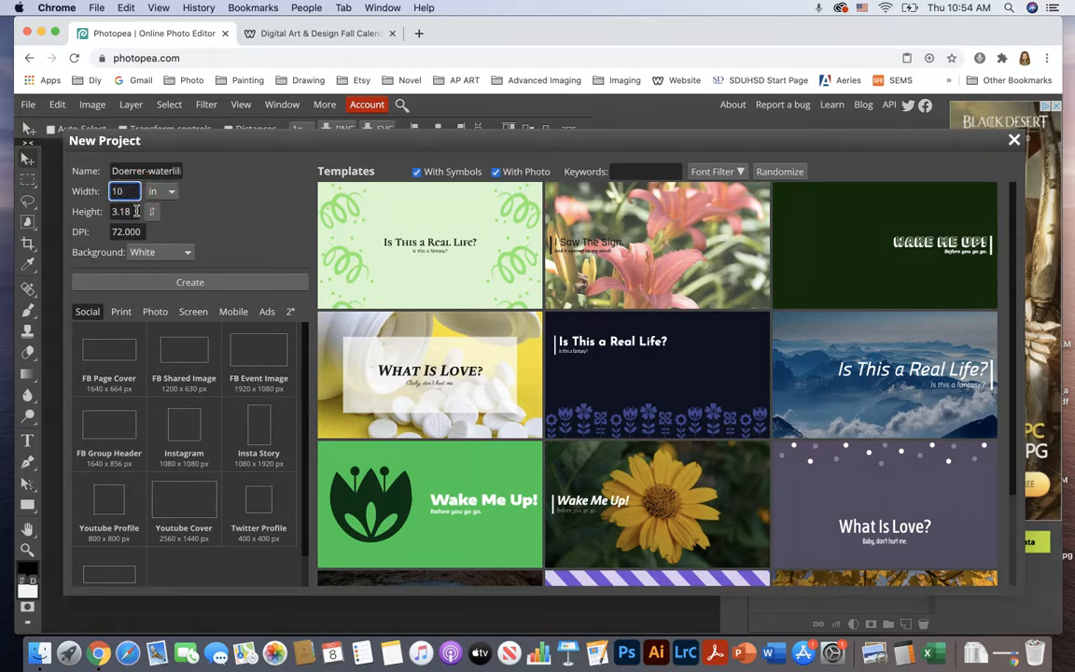
pyautogui.doubleClick(136, 211)
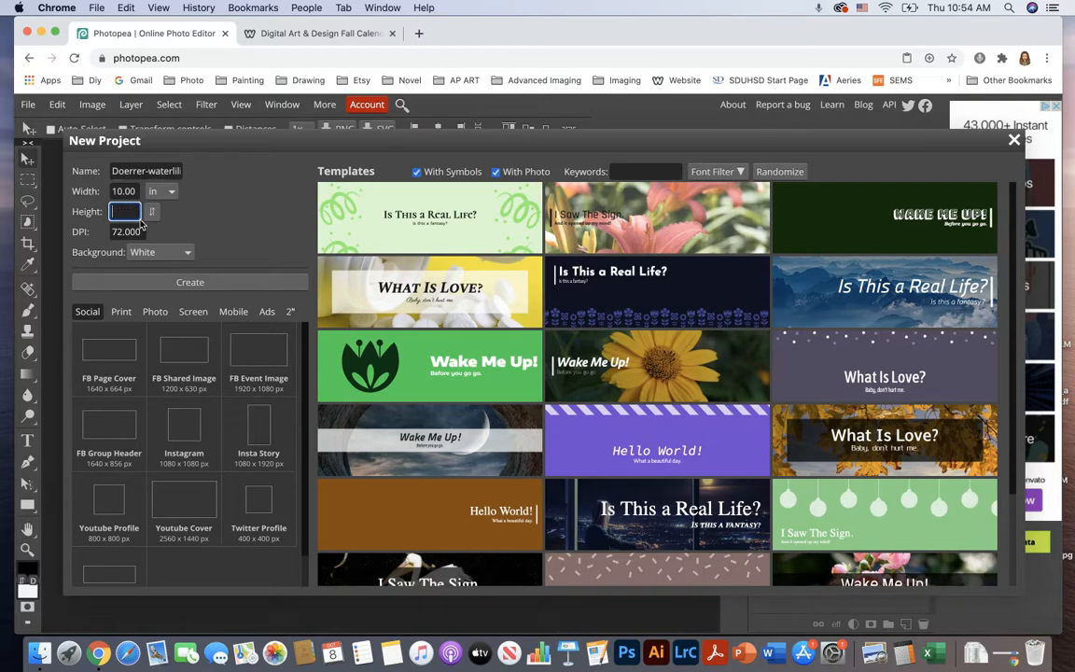
pyautogui.write('8')
# - Set the resolution to 150 DPI and create the project
pyautogui.click(138, 233)
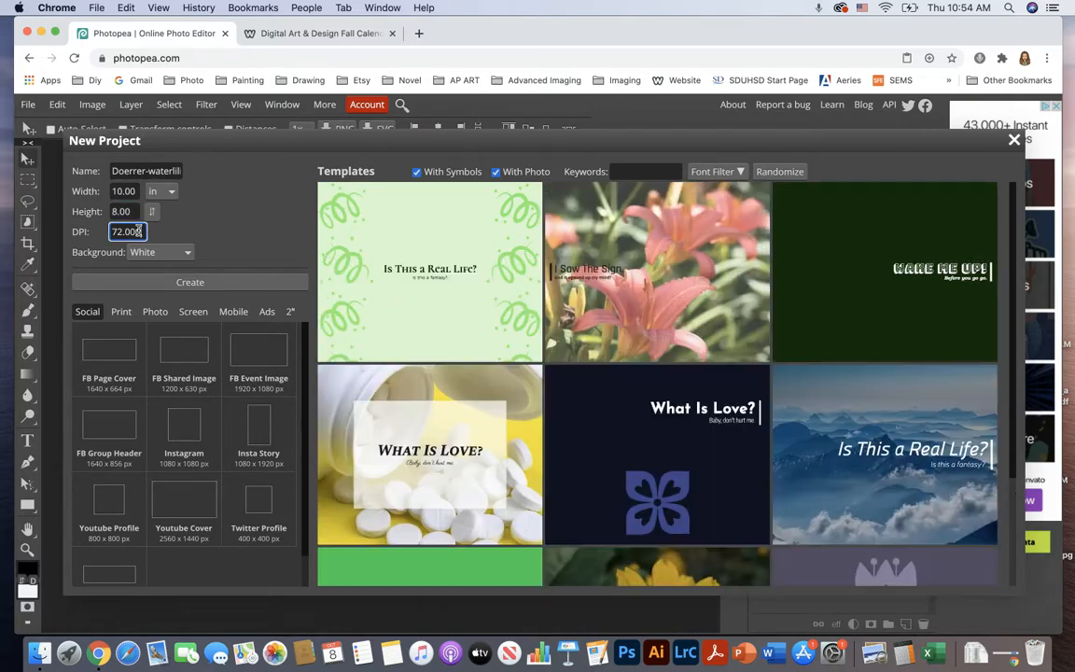
pyautogui.write('150')
pyautogui.doubleClick(138, 232)
pyautogui.write('150')
pyautogui.doubleClick(138, 233)
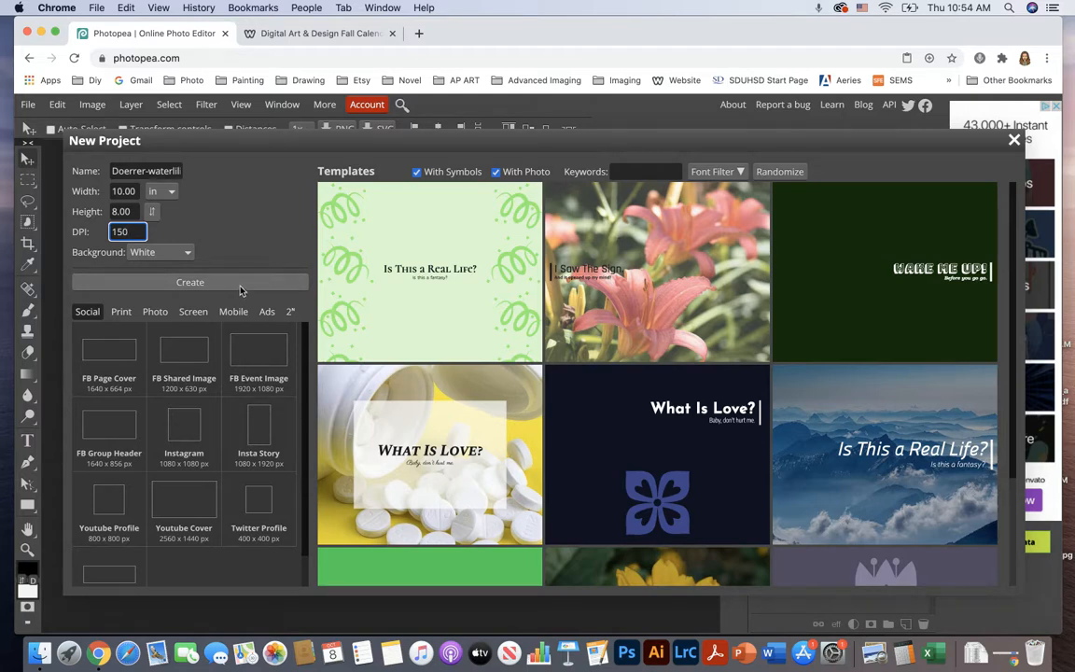
pyautogui.click(240, 283)
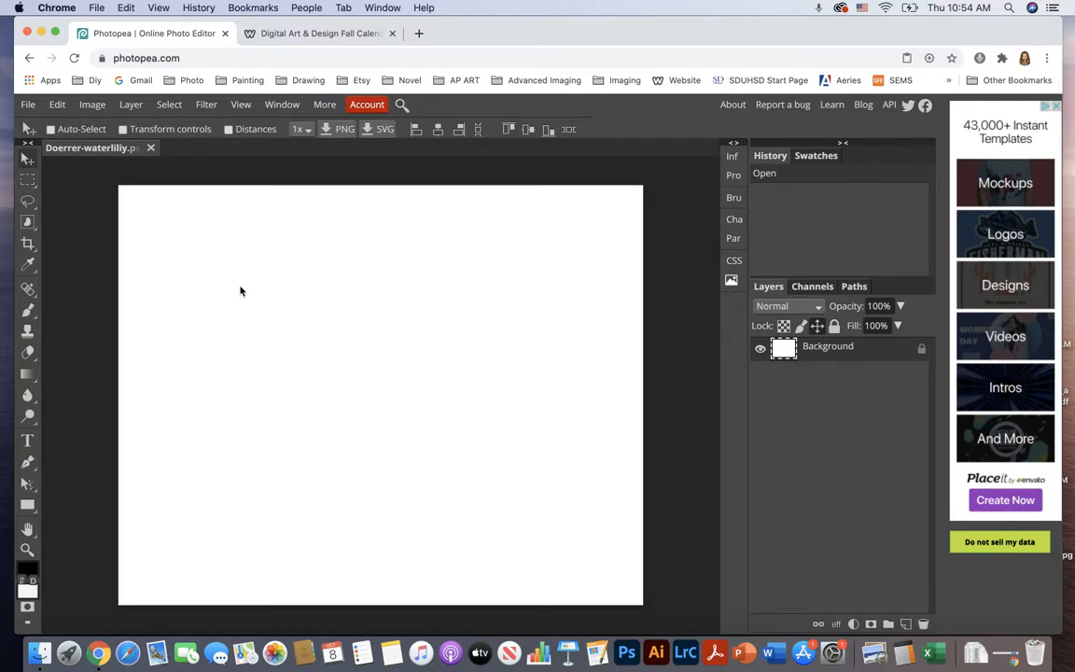
# - Open ocean-conference.jpg from the Desktop as a separate document
pyautogui.click(30, 105)
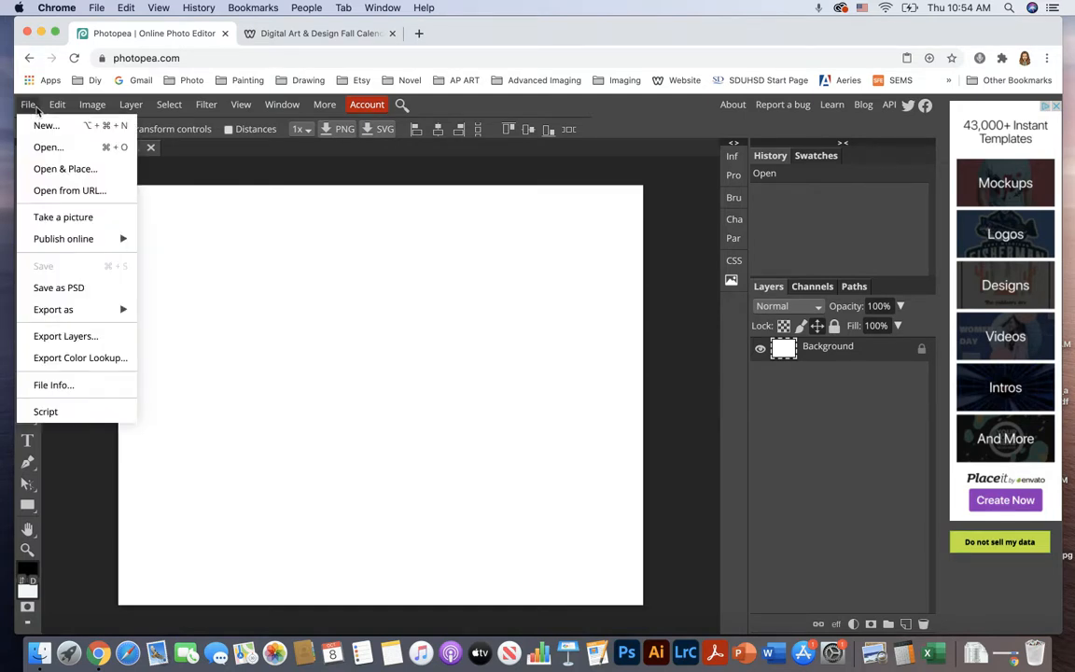
pyautogui.click(80, 146)
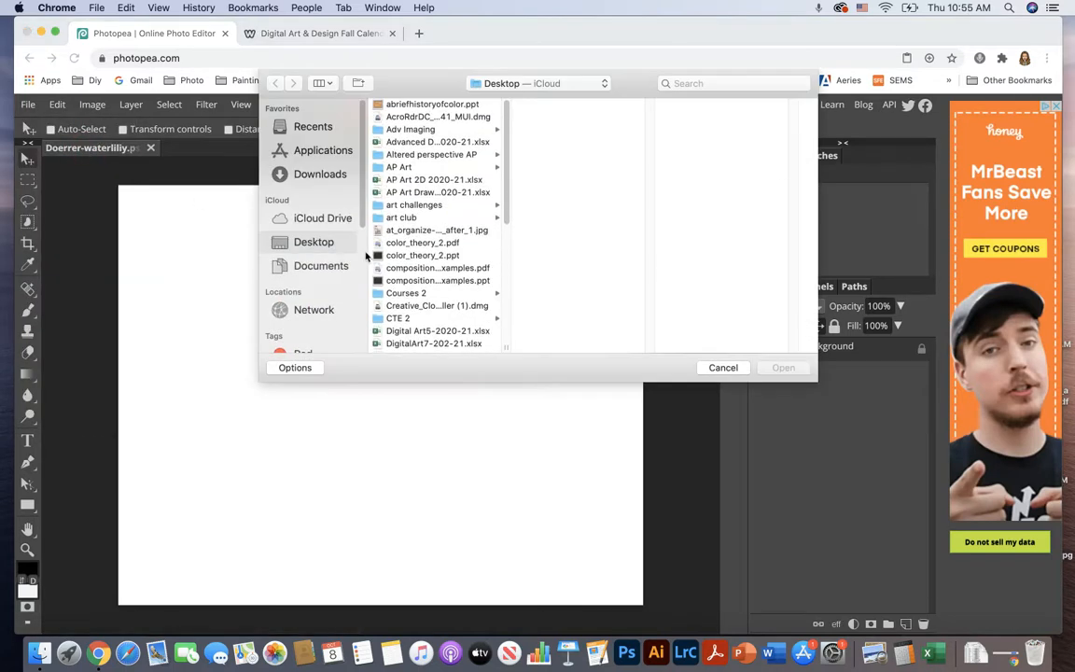
pyautogui.scroll(-10, 461, 258)
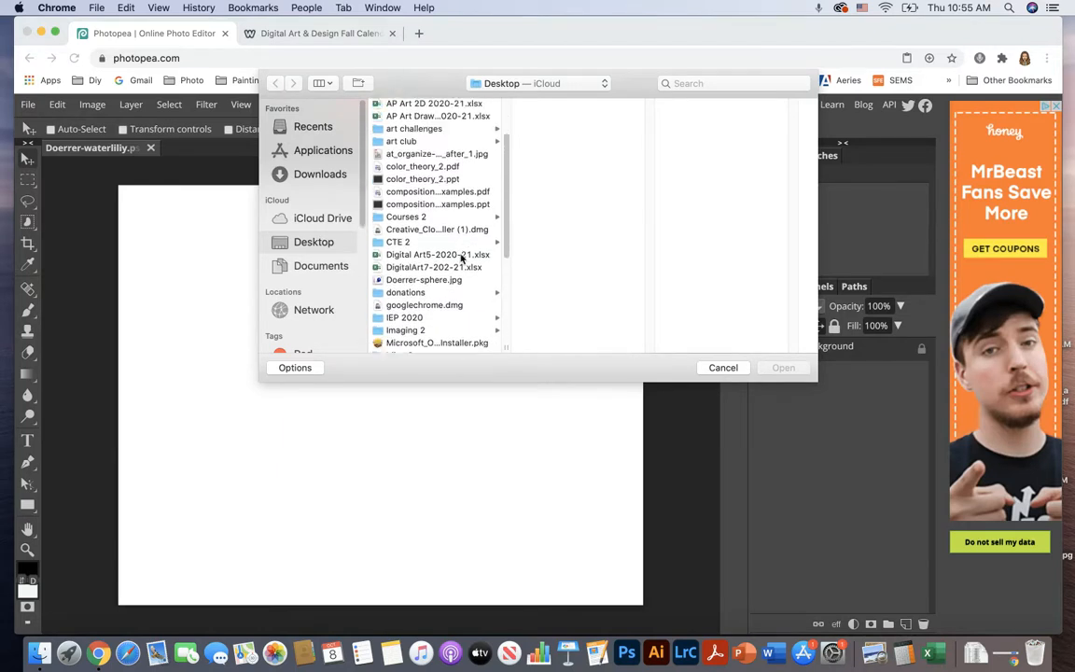
pyautogui.scroll(-1, 461, 258)
pyautogui.click(416, 230)
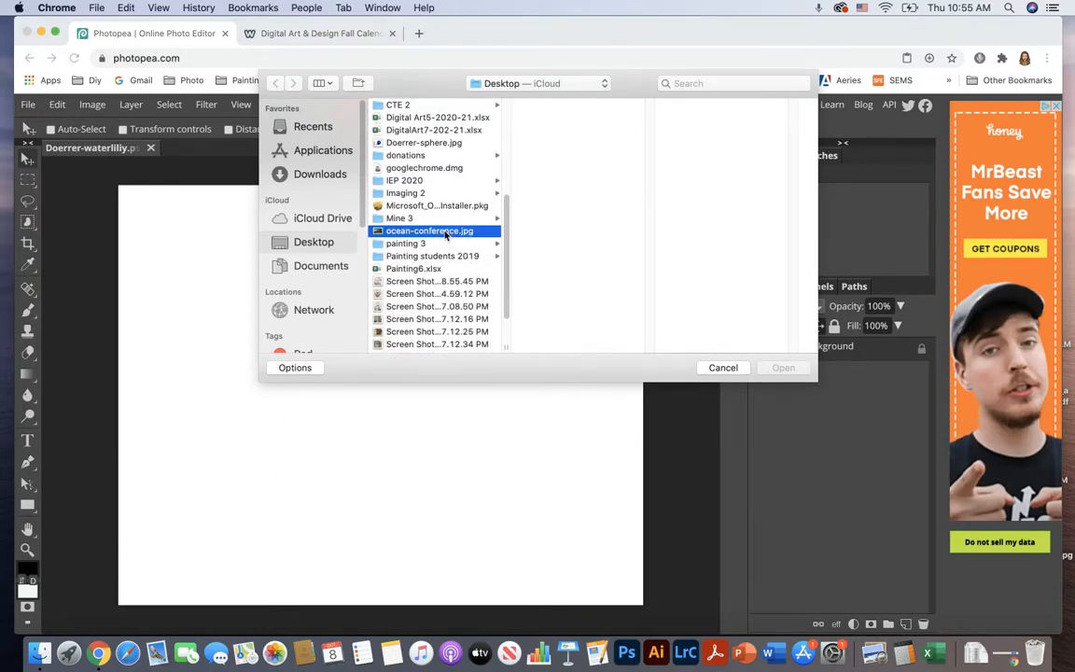
pyautogui.click(783, 368)
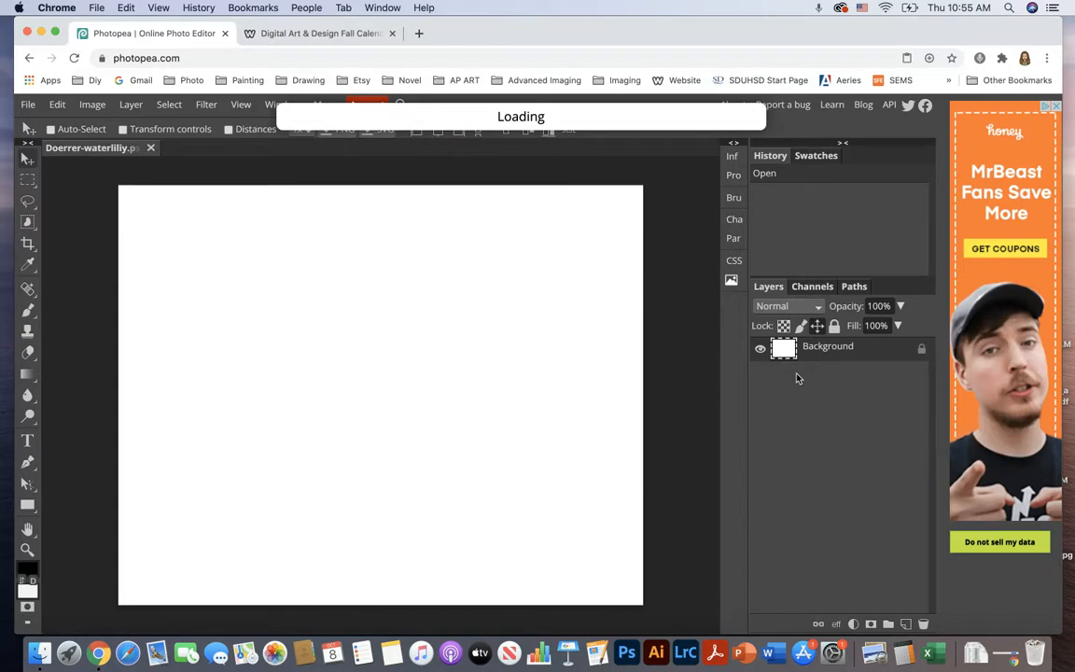
# - Open waterlily.jpg from the Desktop as a separate document
pyautogui.click(29, 104)
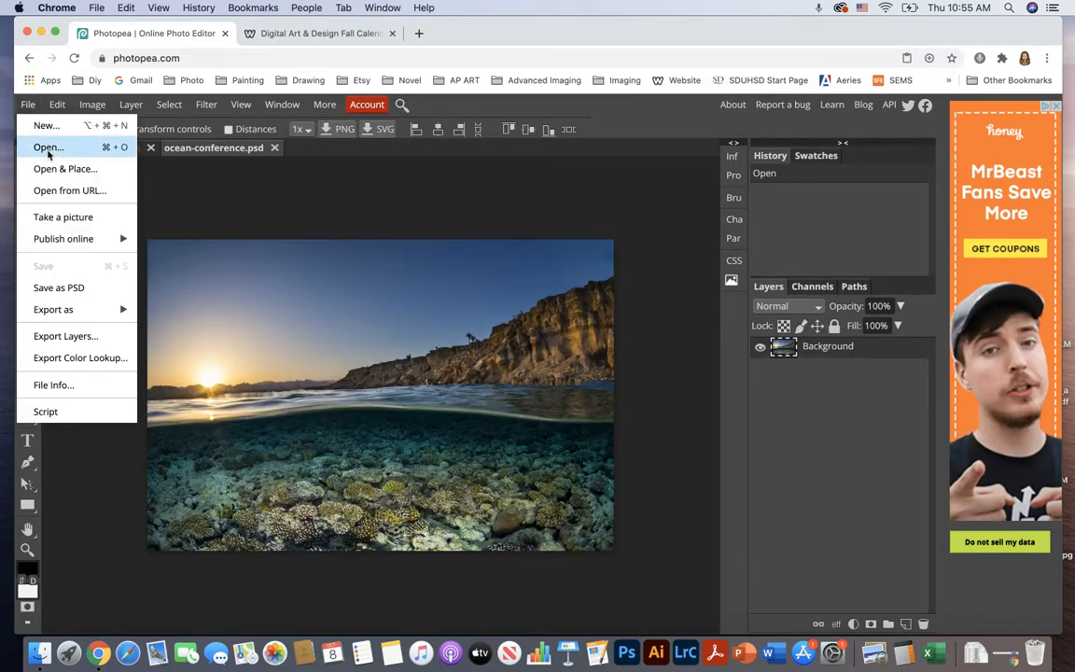
pyautogui.click(48, 147)
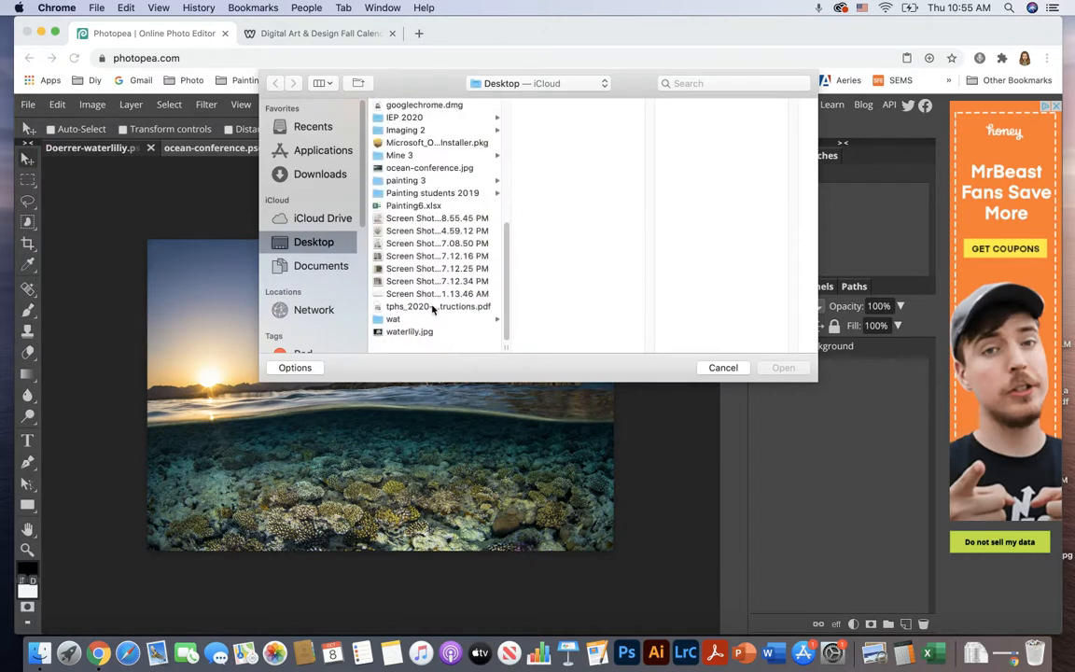
pyautogui.scroll(1, 433, 309)
pyautogui.click(420, 346)
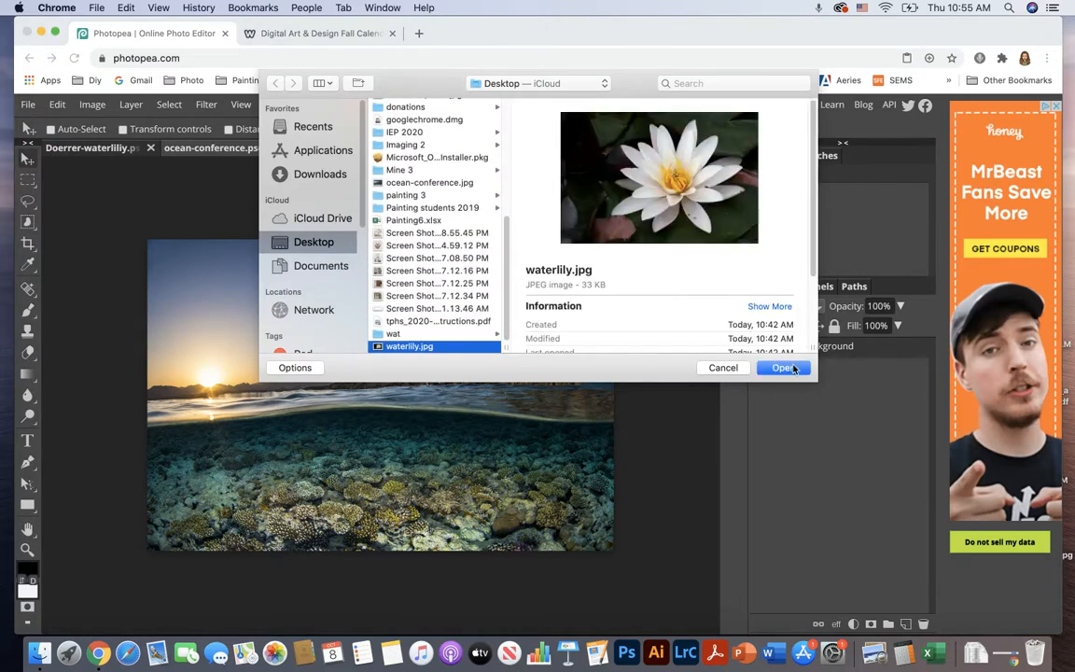
pyautogui.click(791, 369)
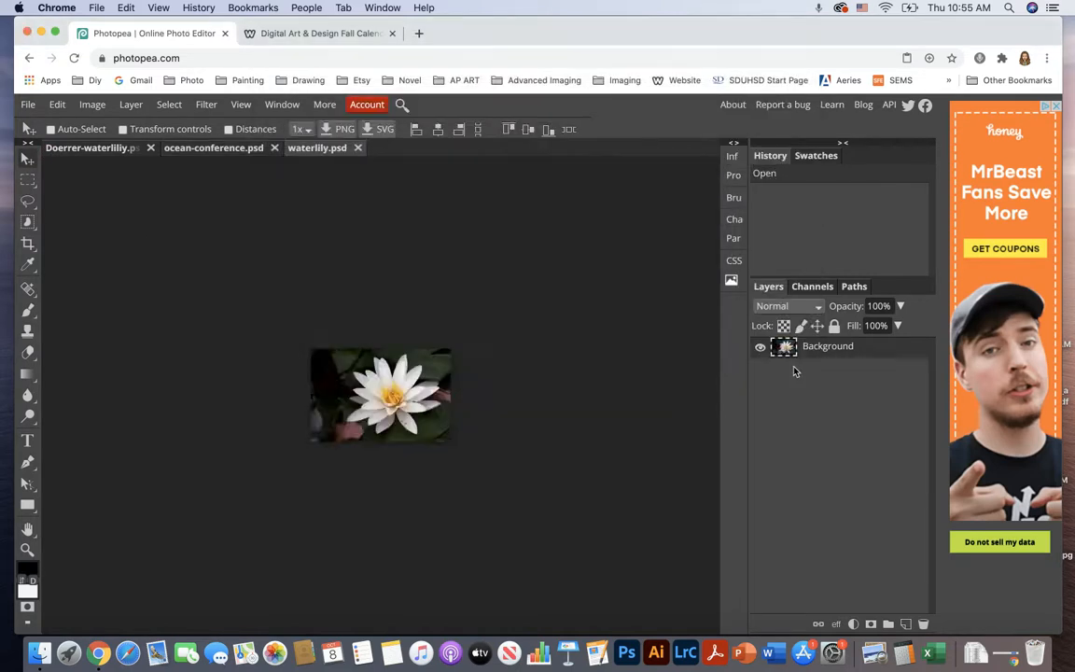
pyautogui.click(82, 148)
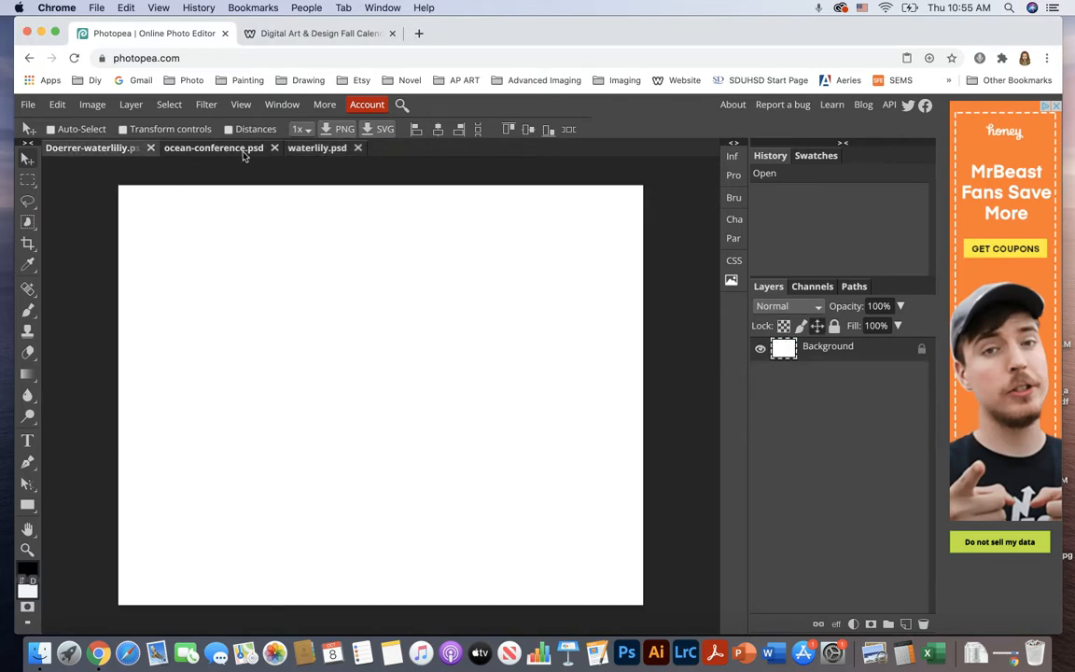
pyautogui.click(241, 154)
pyautogui.click(326, 157)
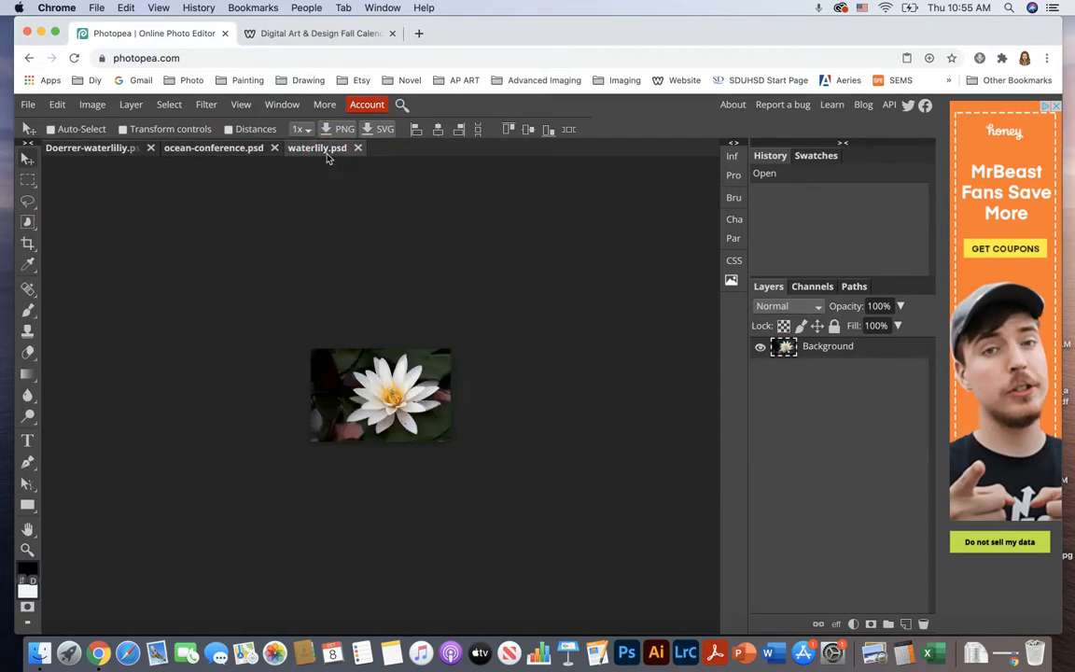
# - Copy the whole ocean-conference image using a rectangular selection and paste it into the blank 10 × 8 inch project
pyautogui.click(236, 157)
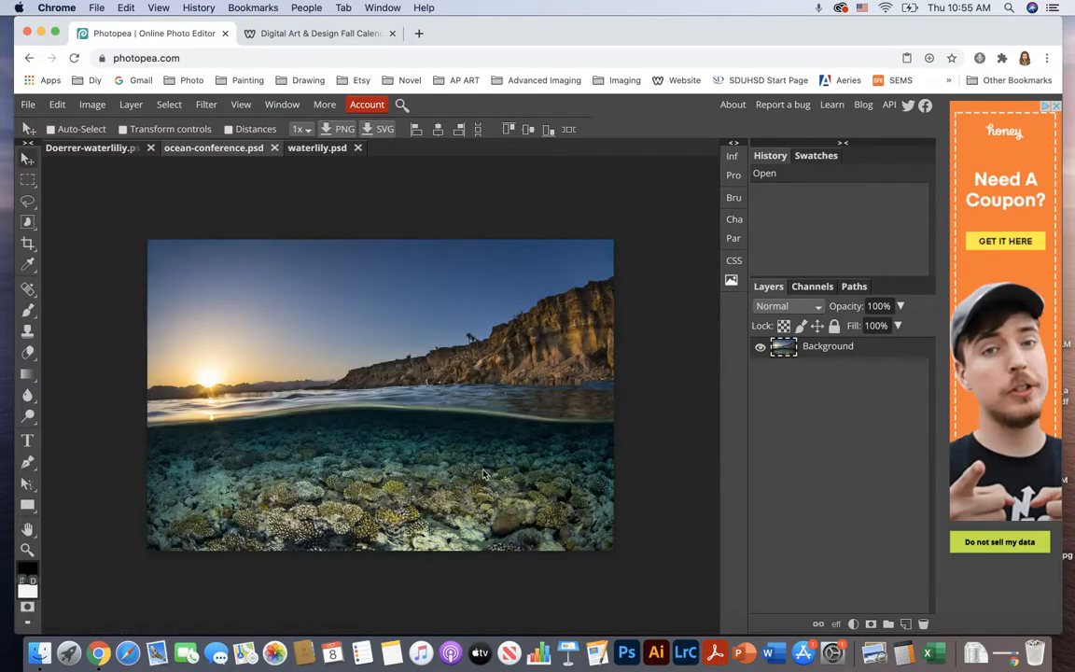
pyautogui.click(27, 178)
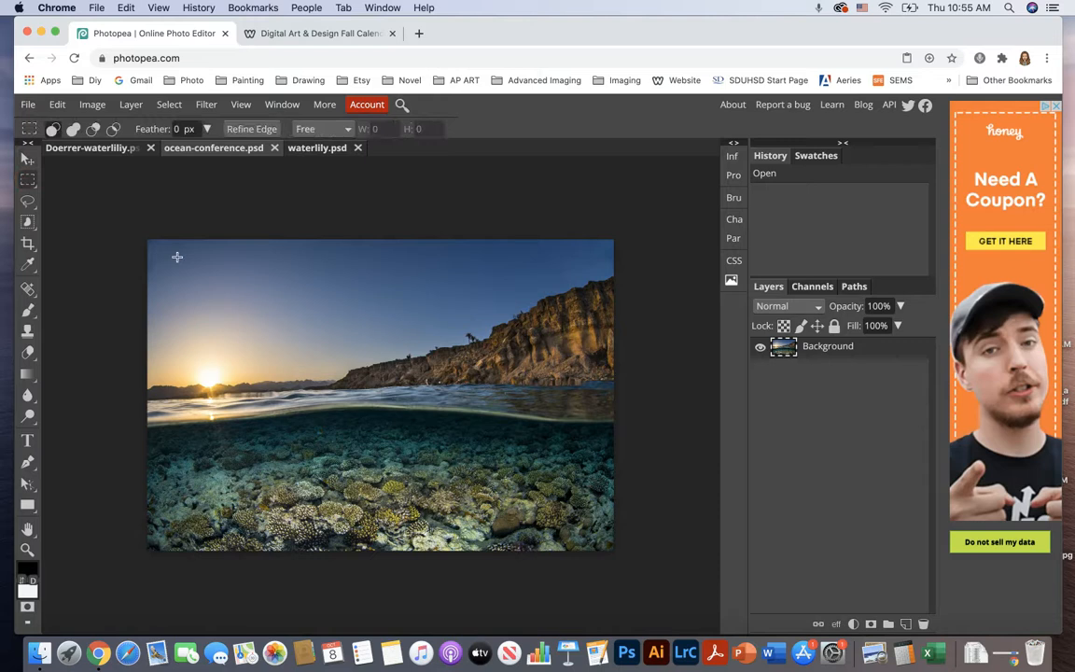
pyautogui.moveTo(146, 240); pyautogui.dragTo(618, 554)
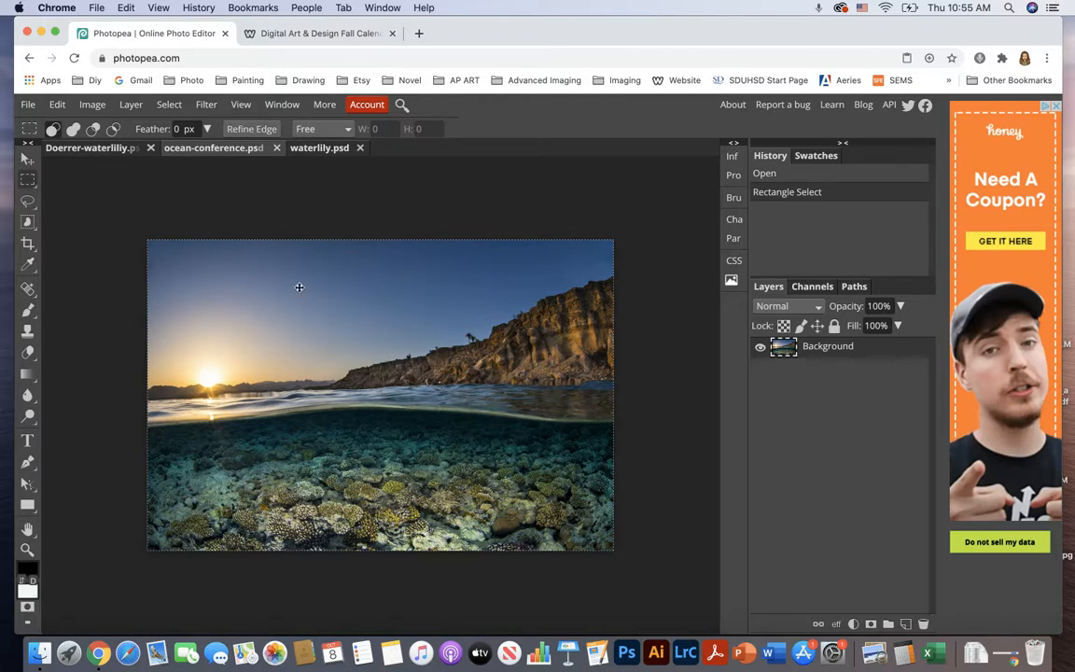
pyautogui.click(90, 153)
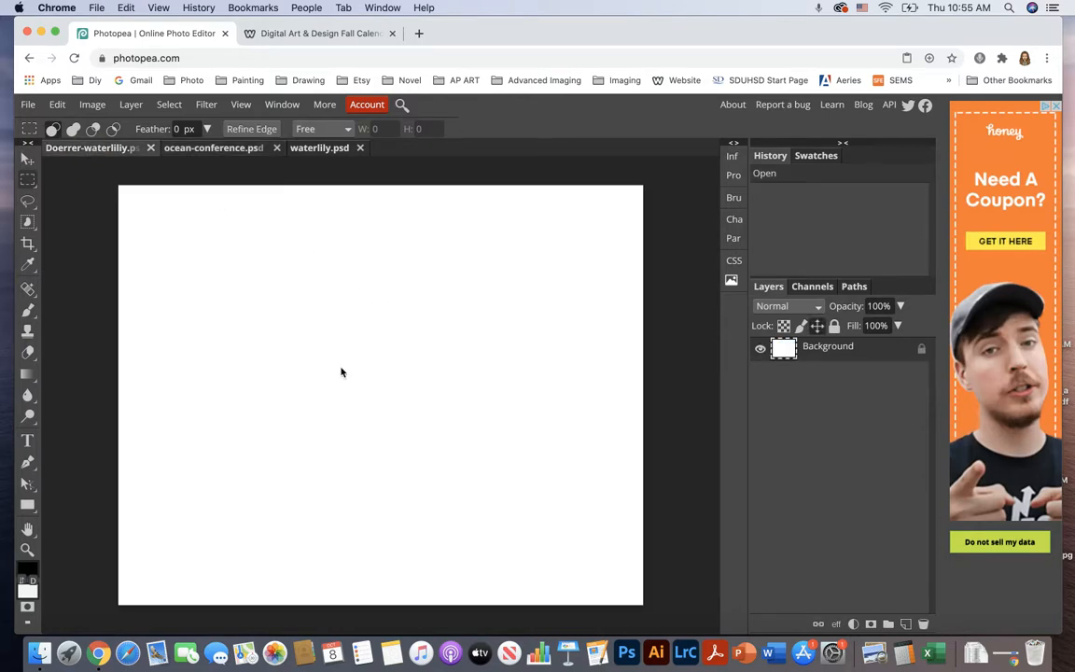
pyautogui.press('super+v')
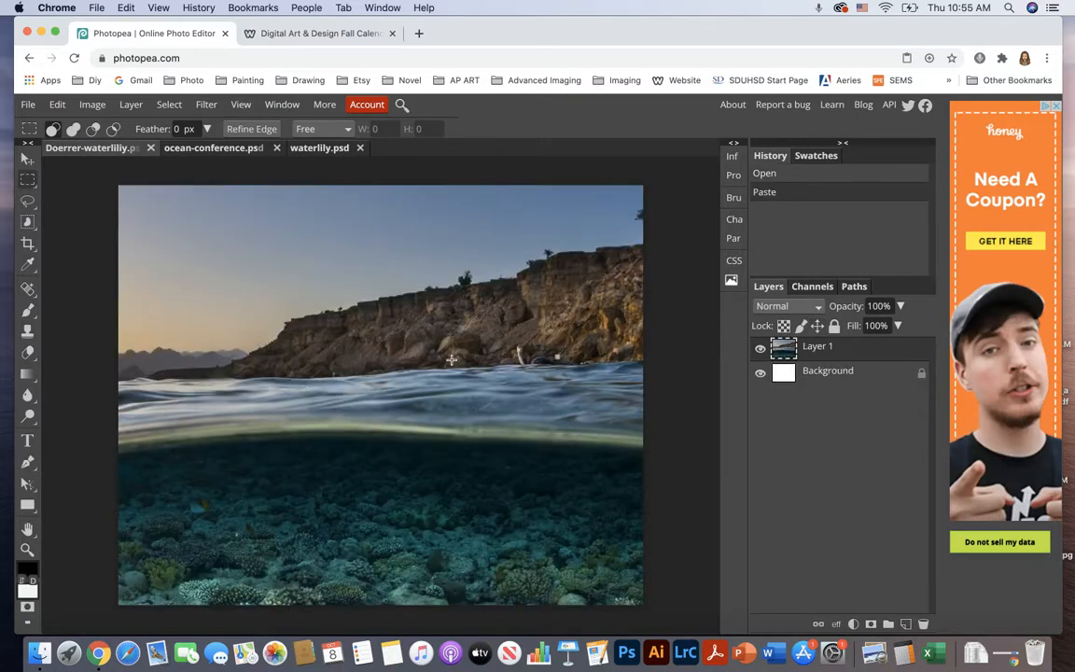
# - Shift the pasted ocean image up and to the left on the canvas with the Move tool
pyautogui.click(28, 549)
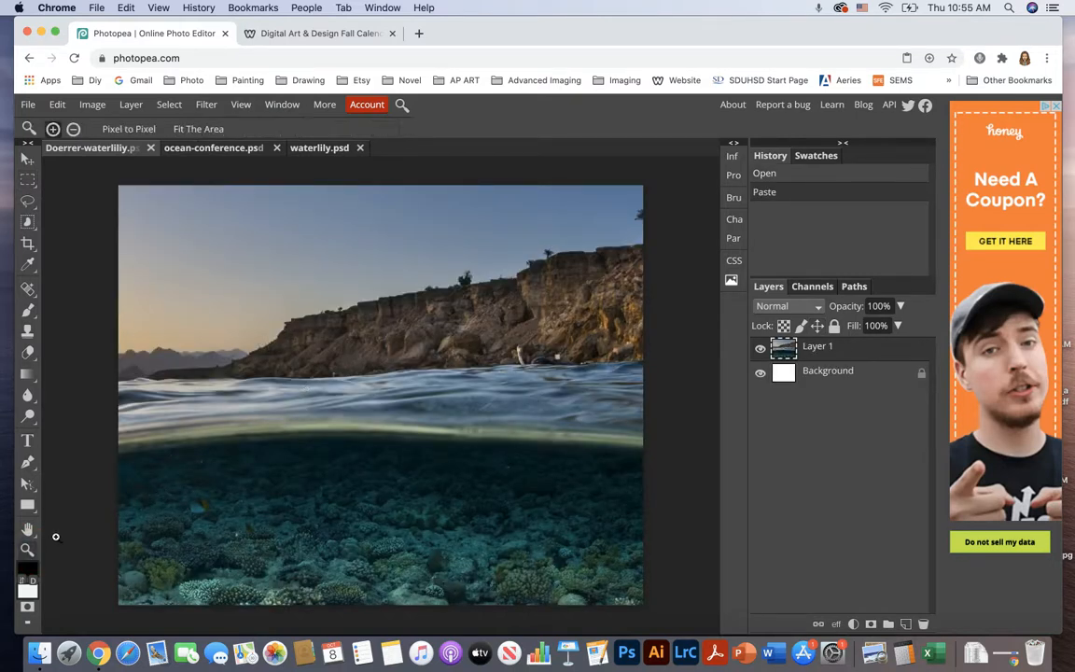
pyautogui.click(73, 129)
pyautogui.click(403, 382)
pyautogui.click(405, 383)
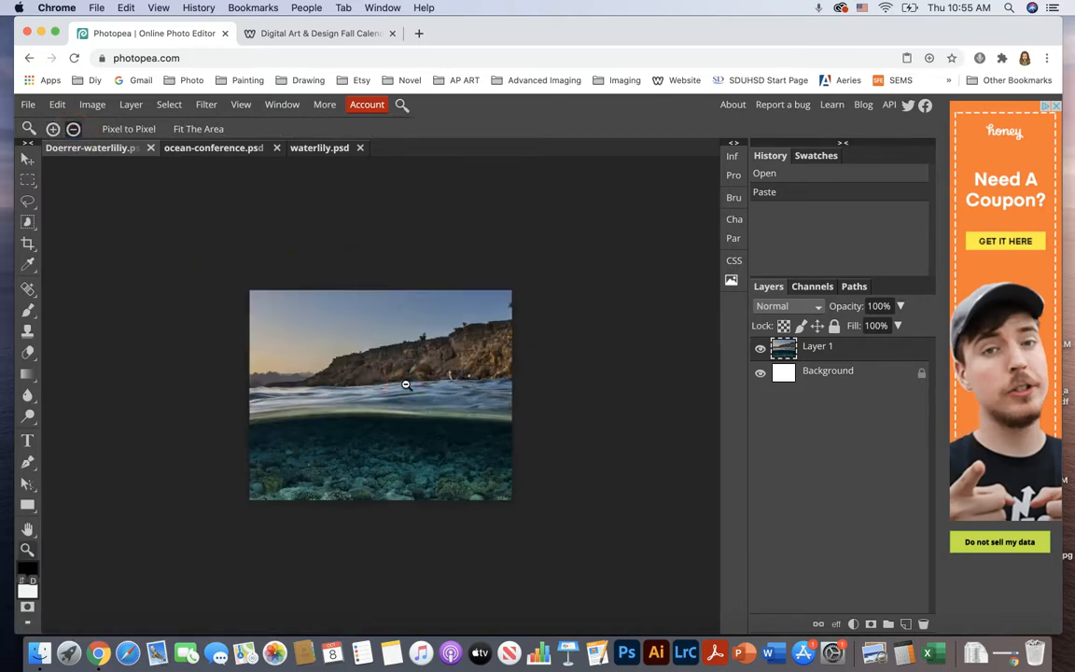
pyautogui.click(405, 384)
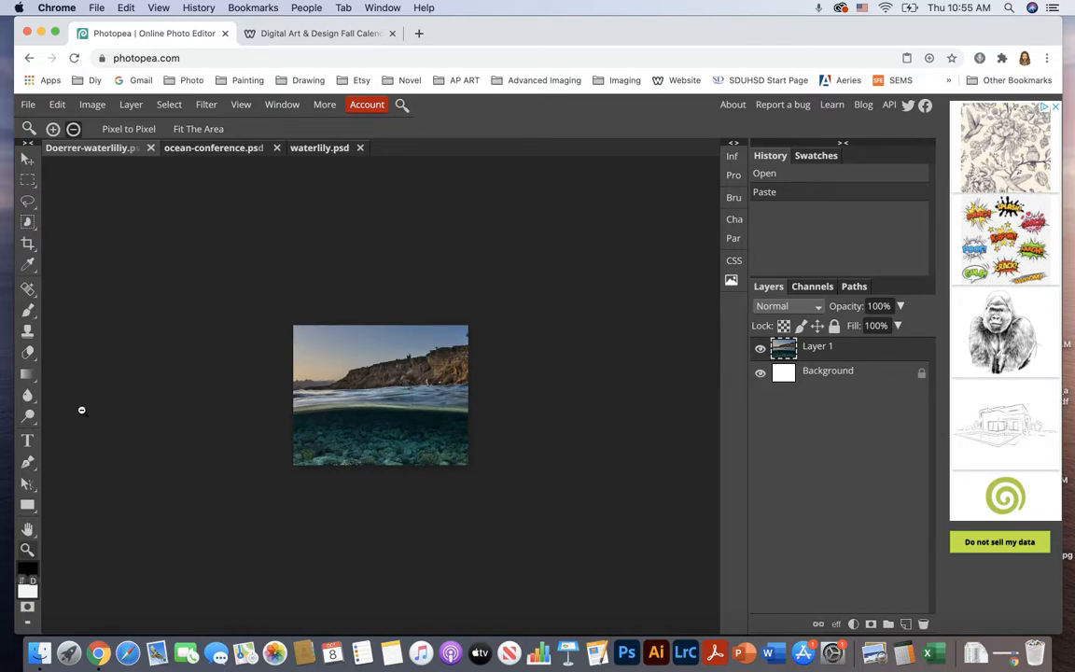
pyautogui.click(28, 161)
pyautogui.click(396, 421)
pyautogui.moveTo(395, 421); pyautogui.dragTo(352, 389)
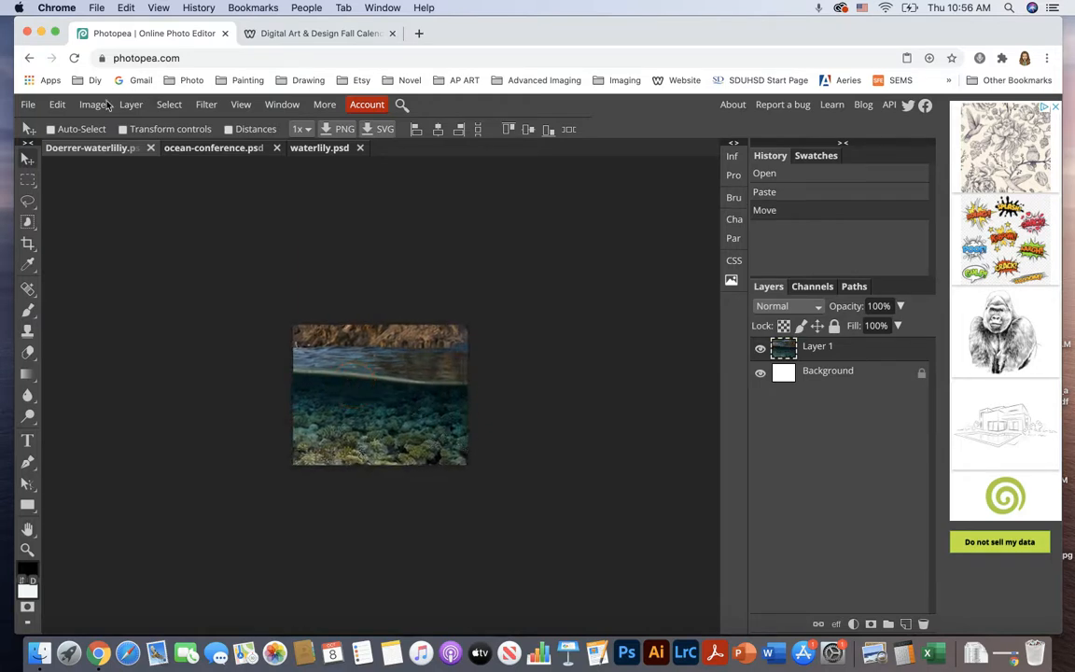
# - Scale the ocean layer to about 48% with Free Transform and position it to cover the whole canvas
pyautogui.click(59, 105)
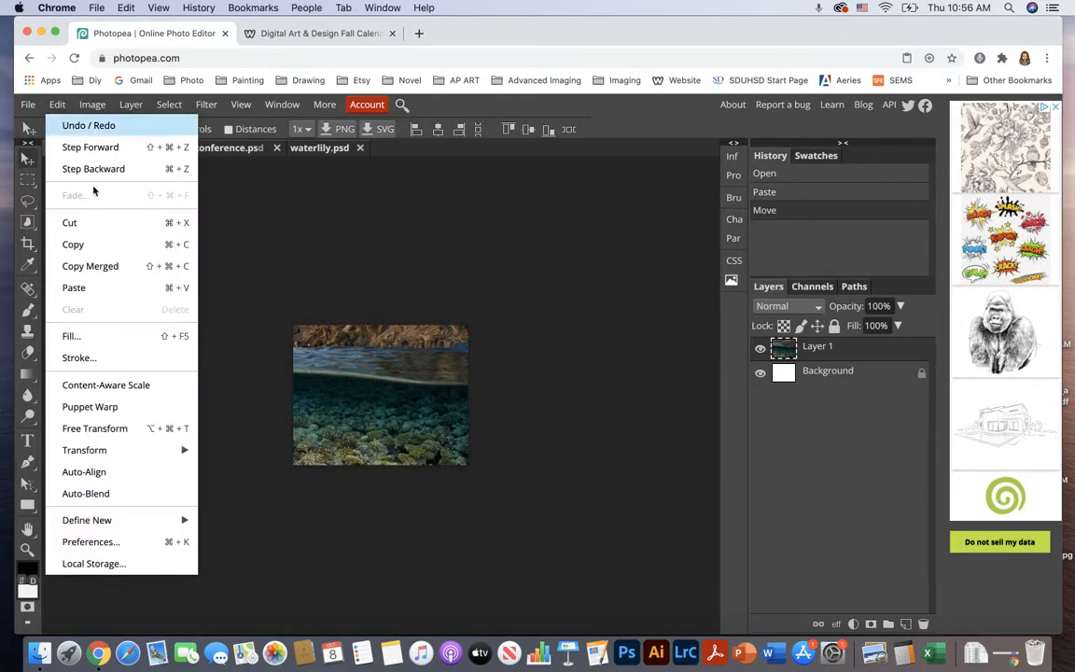
pyautogui.click(136, 431)
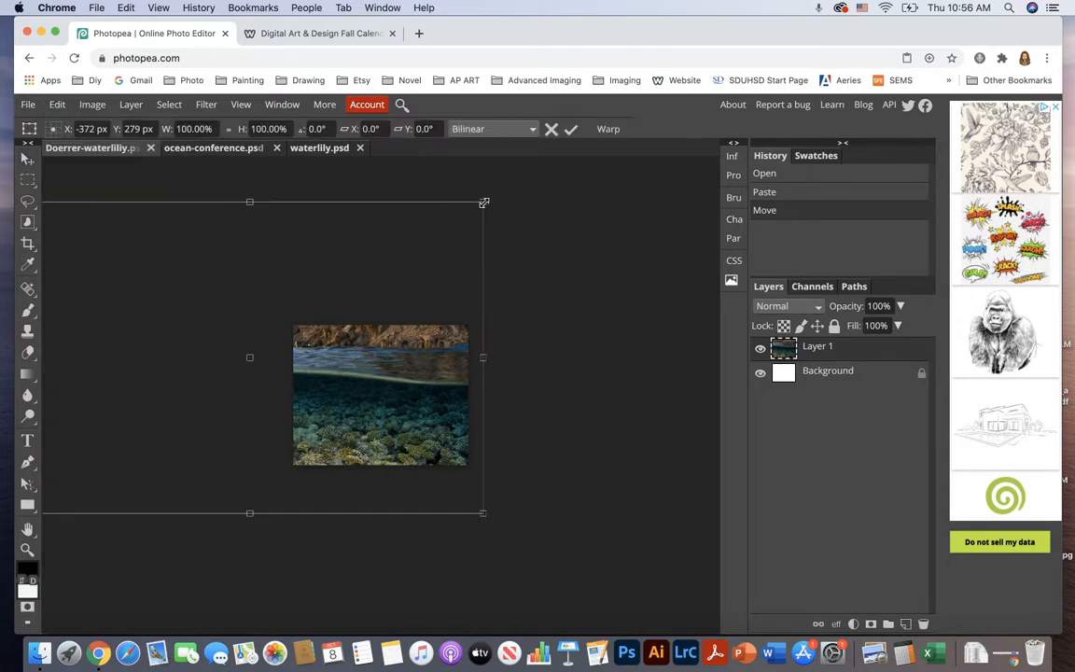
pyautogui.moveTo(484, 203); pyautogui.dragTo(418, 376)
pyautogui.moveTo(508, 302); pyautogui.dragTo(418, 361)
pyautogui.moveTo(348, 419); pyautogui.dragTo(398, 380)
pyautogui.moveTo(469, 445); pyautogui.dragTo(506, 495)
pyautogui.moveTo(437, 397)
pyautogui.mouseDown()
pyautogui.moveTo(403, 408)
pyautogui.moveTo(448, 408)
pyautogui.mouseUp()
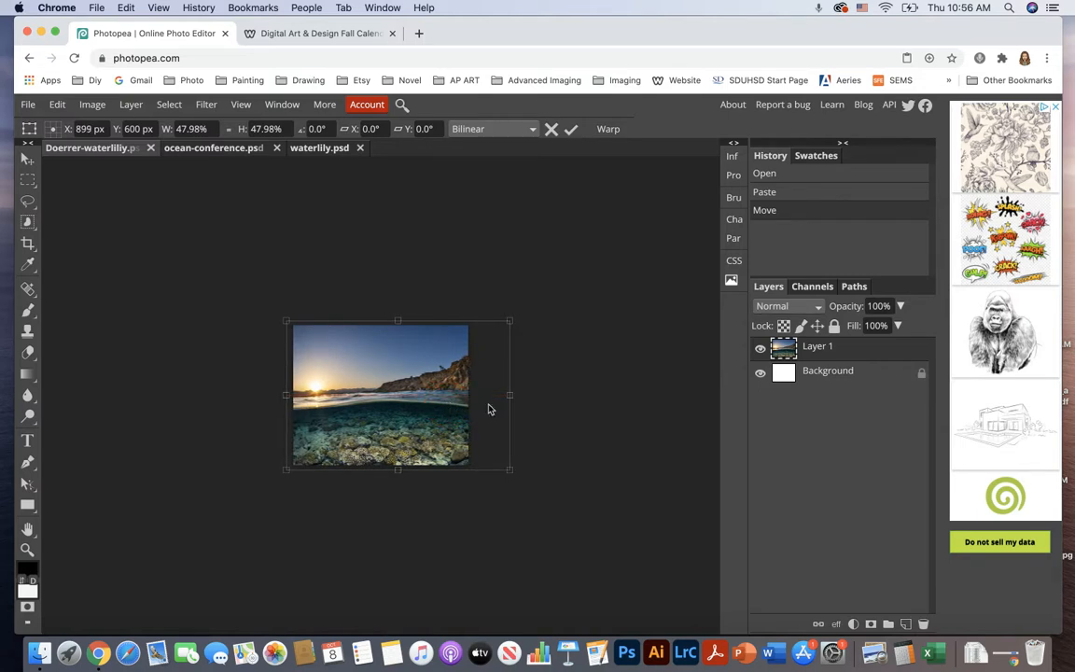
pyautogui.click(574, 132)
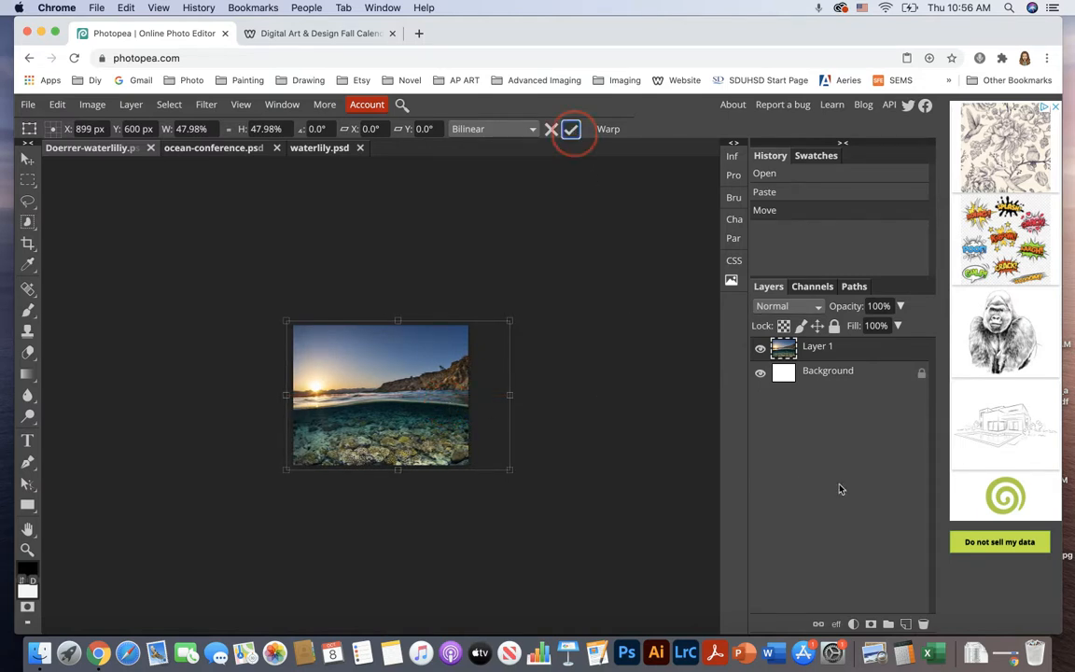
# - Rename the ocean photo's layer as ocean
pyautogui.doubleClick(821, 346)
pyautogui.write('oce')
pyautogui.press('Return')
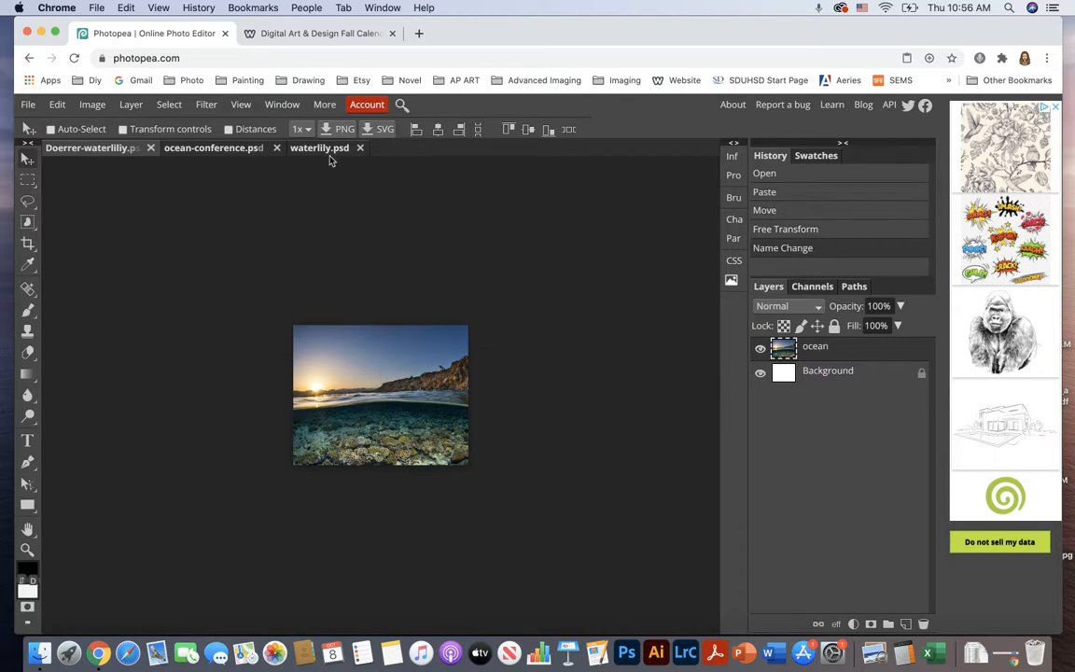
# - In the waterlily document, set up the Quick Selection tool with a hard round brush of 9 px
pyautogui.click(297, 143)
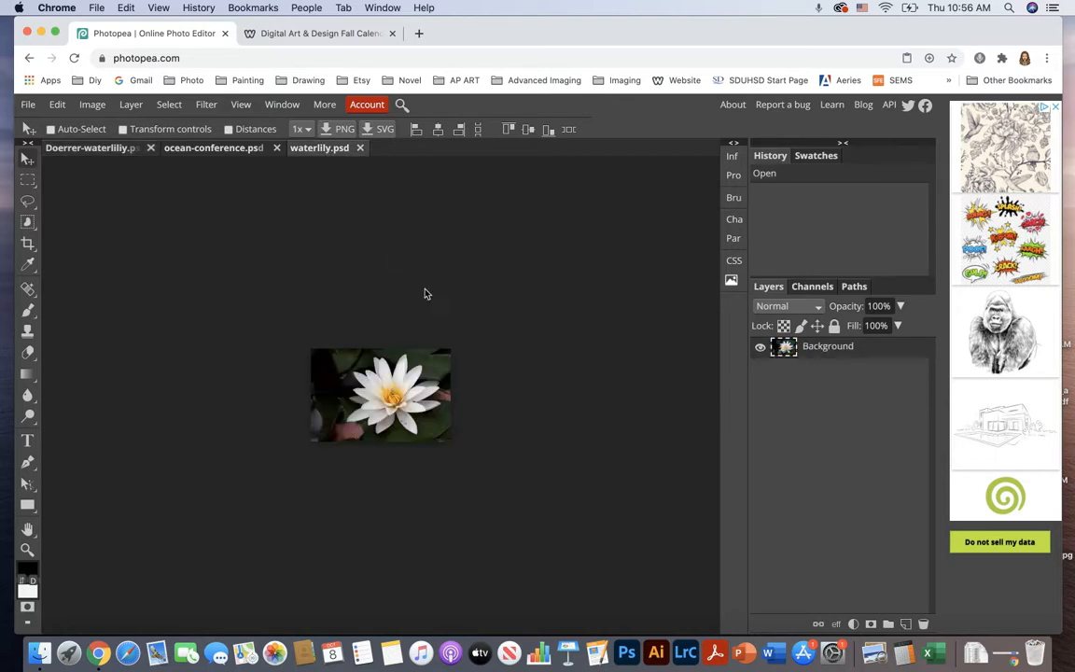
pyautogui.click(27, 549)
pyautogui.keyDown('alt'); pyautogui.click(403, 398); pyautogui.keyUp('alt')
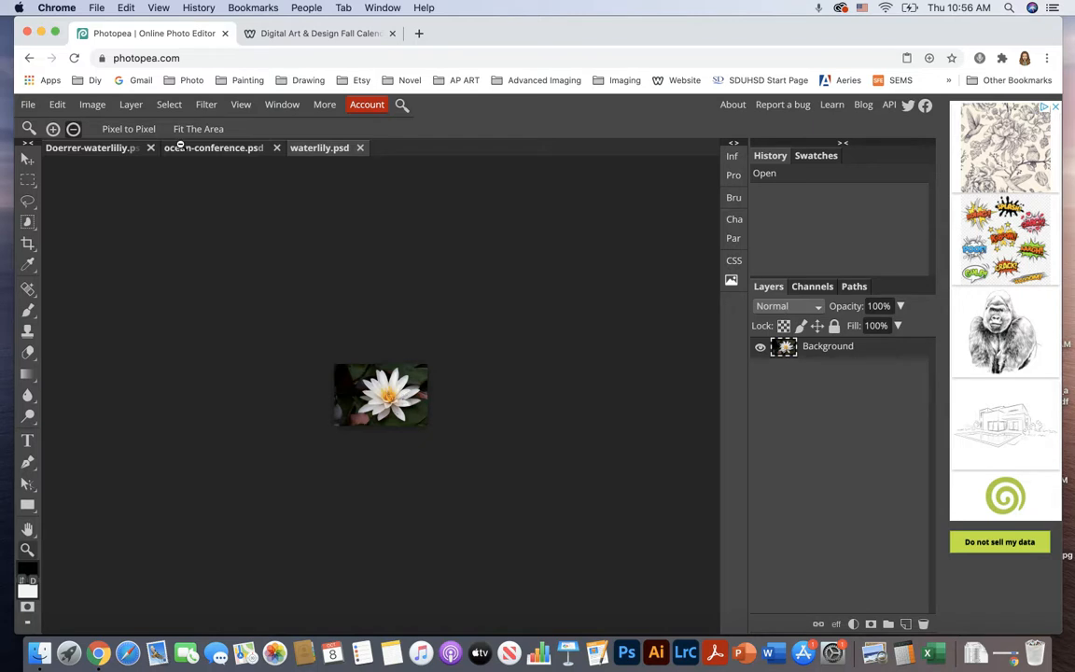
pyautogui.click(53, 129)
pyautogui.click(384, 393)
pyautogui.click(385, 393)
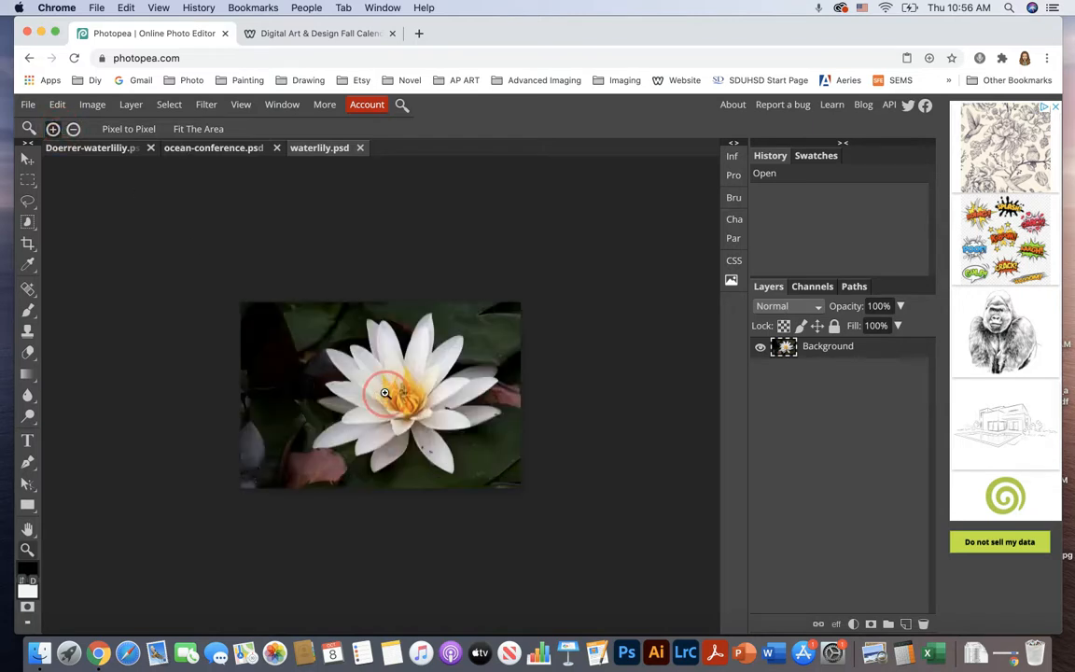
pyautogui.click(385, 393)
pyautogui.click(385, 393)
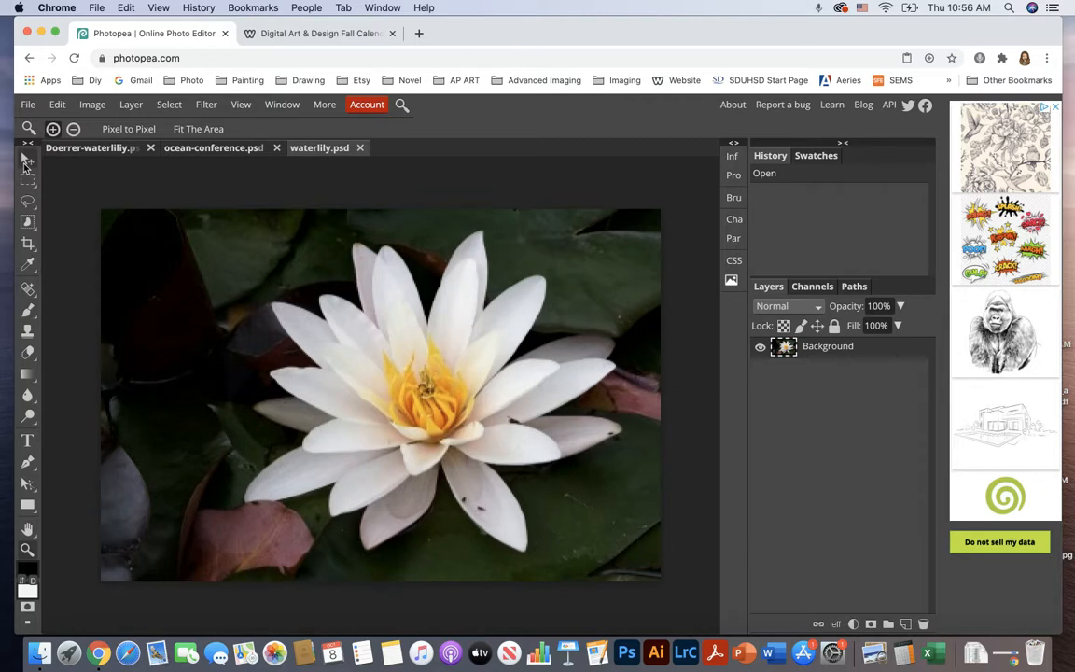
pyautogui.click(29, 222)
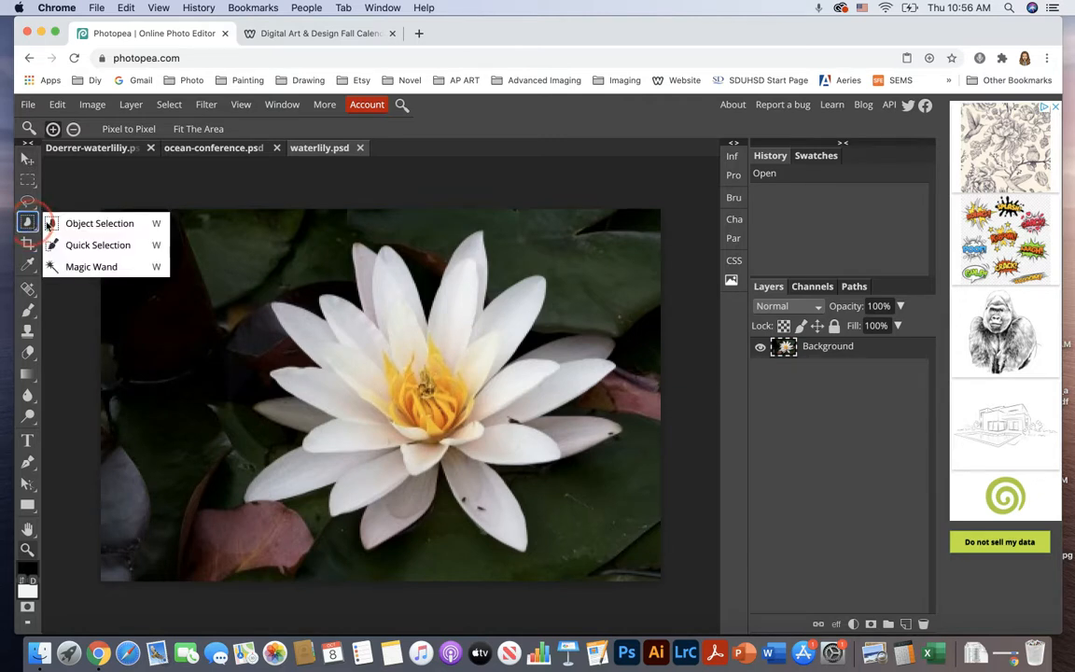
pyautogui.click(101, 245)
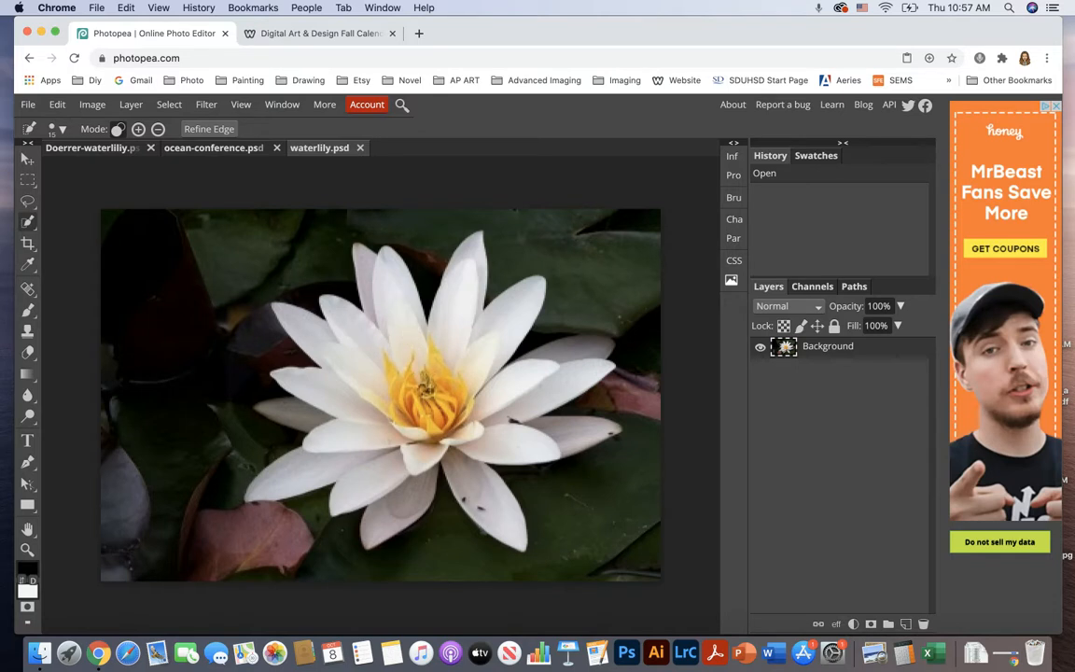
pyautogui.click(61, 131)
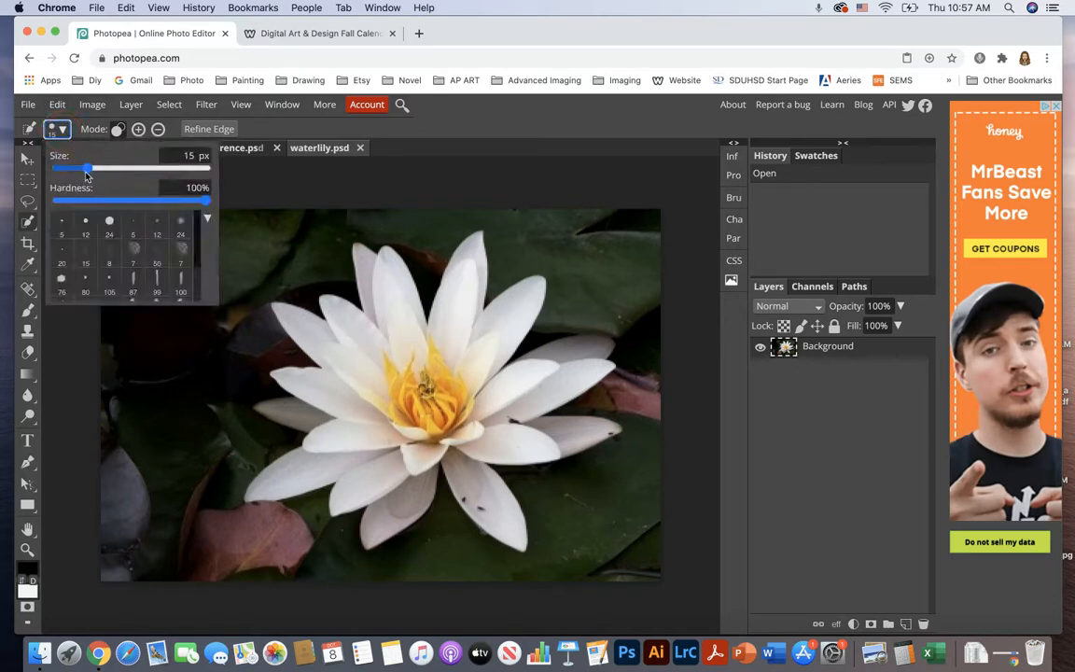
pyautogui.click(108, 226)
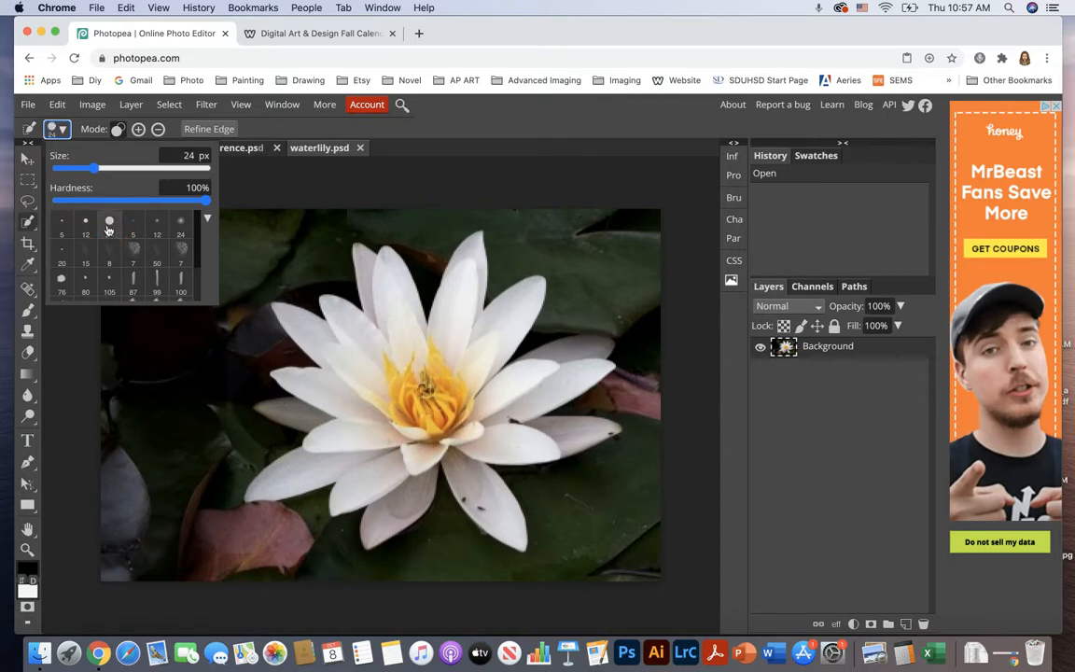
pyautogui.moveTo(94, 168); pyautogui.dragTo(83, 174)
pyautogui.click(463, 130)
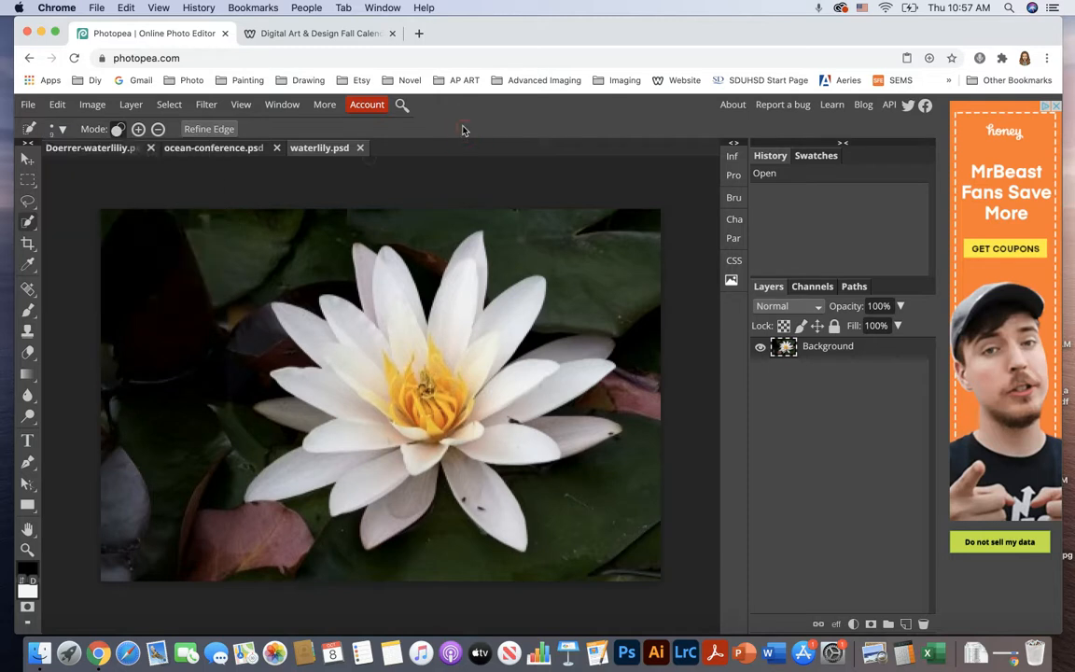
# - Select the whole white flower including its darker outer petals, and copy it into the 10 × 8 inch ocean project
pyautogui.click(451, 347)
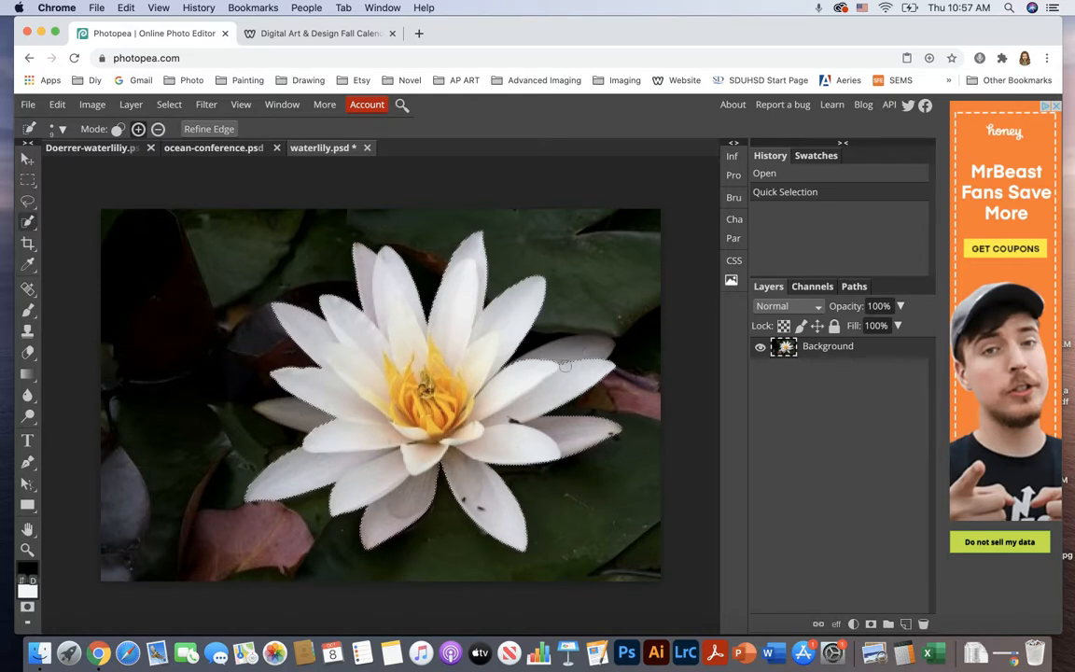
pyautogui.click(582, 348)
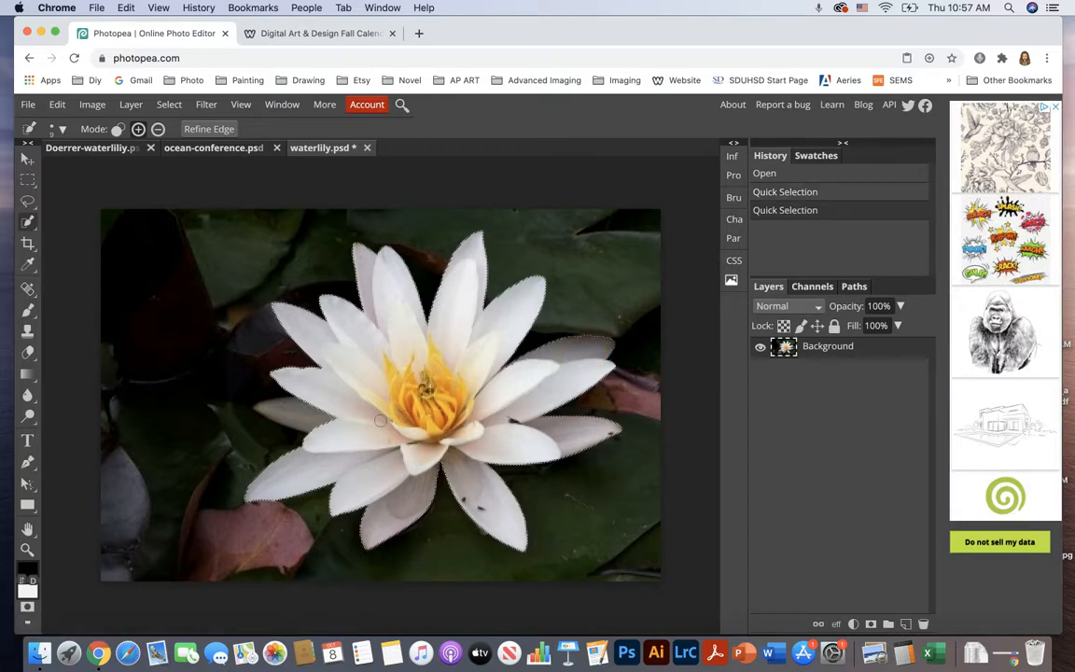
pyautogui.click(297, 416)
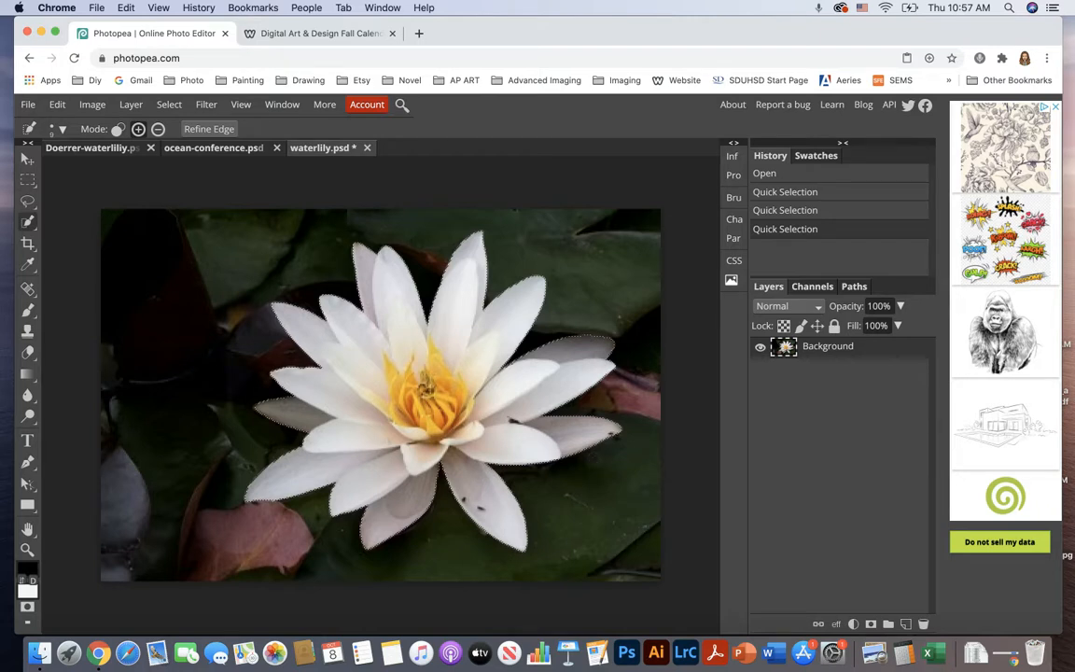
pyautogui.click(70, 147)
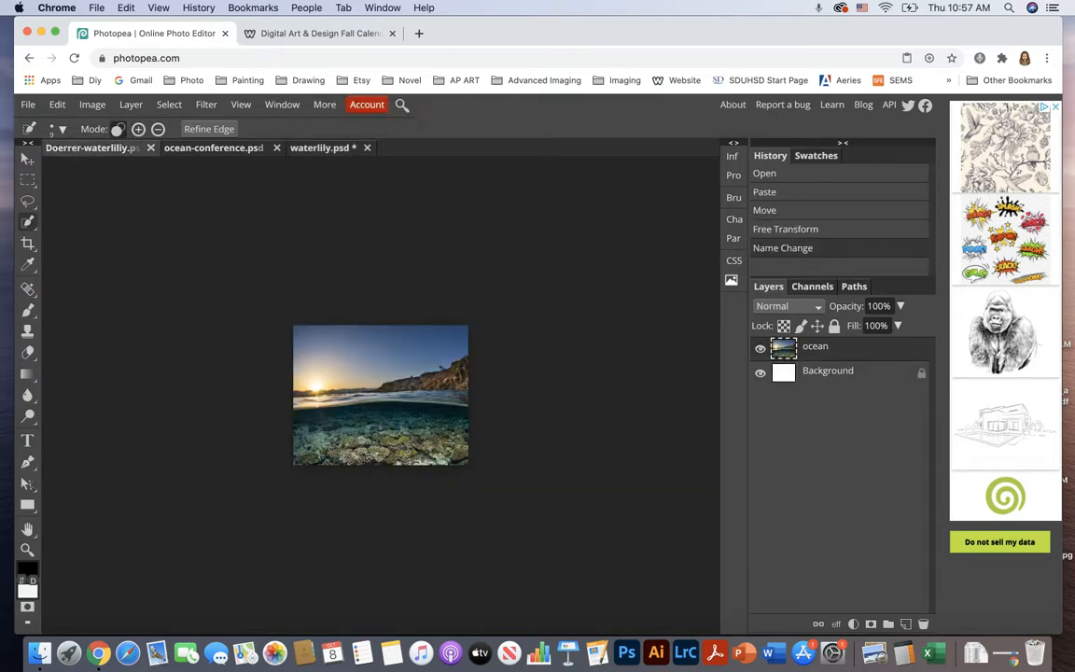
pyautogui.press('super+v')
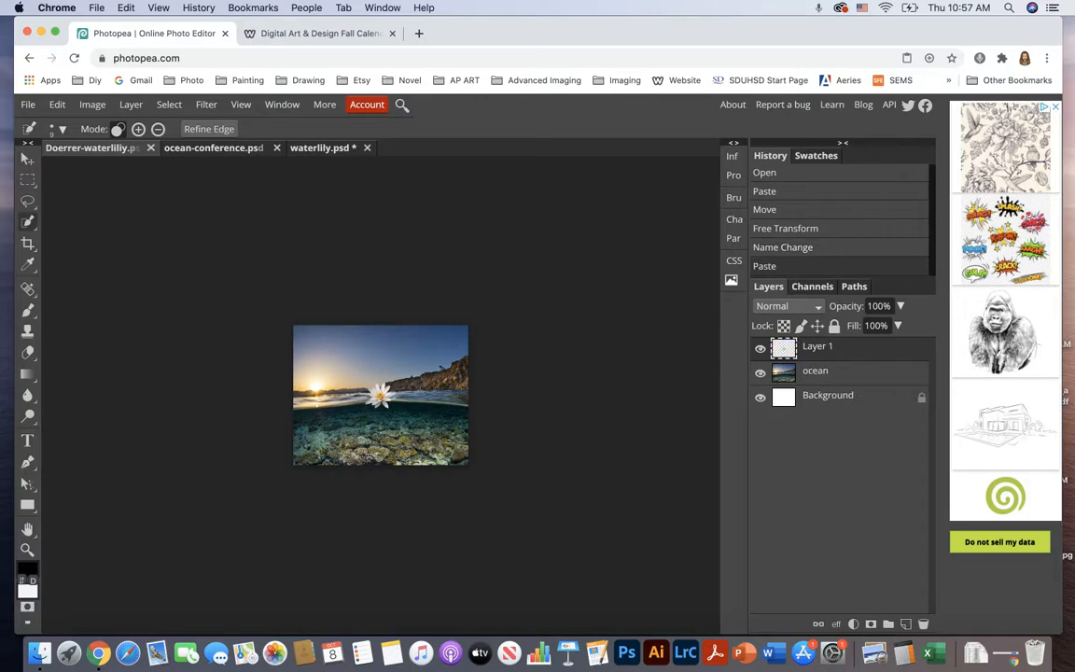
# - Examine the pasted flower's cut-out edges up close against the ocean background
pyautogui.click(27, 549)
pyautogui.click(392, 414)
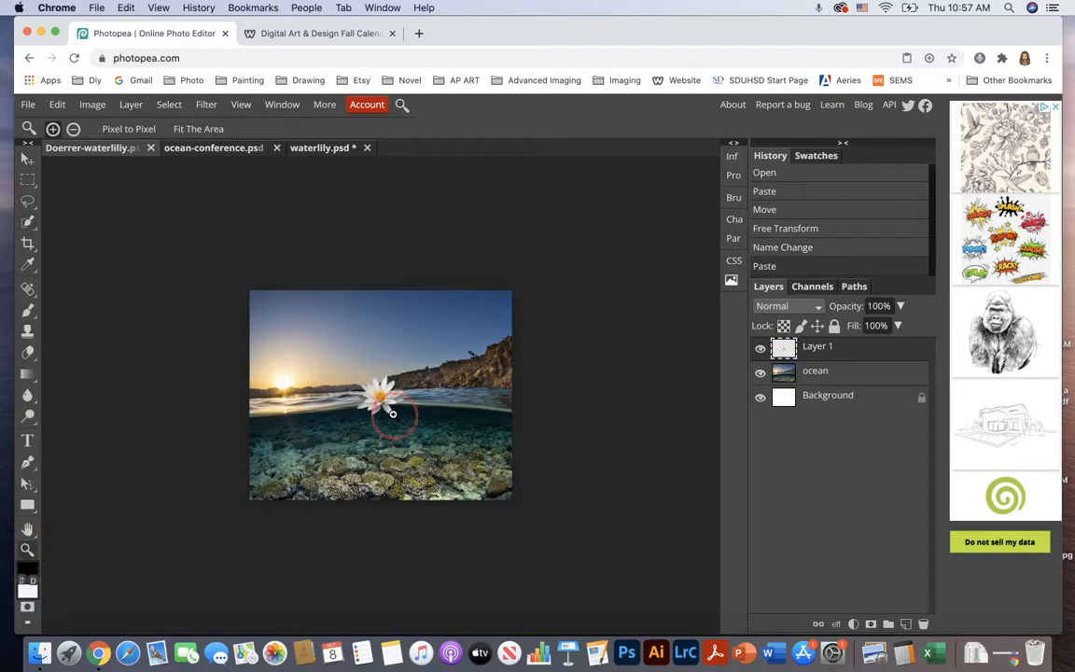
pyautogui.click(393, 413)
pyautogui.click(393, 414)
pyautogui.click(393, 415)
pyautogui.click(393, 414)
pyautogui.click(393, 414)
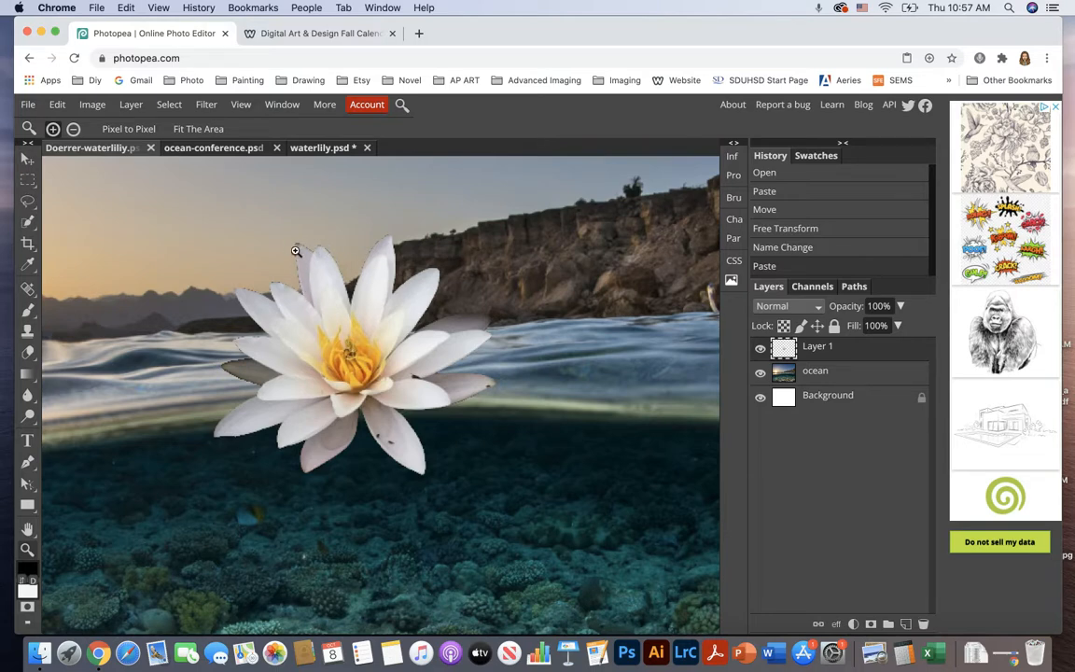
pyautogui.keyDown('alt'); pyautogui.click(216, 415); pyautogui.keyUp('alt')
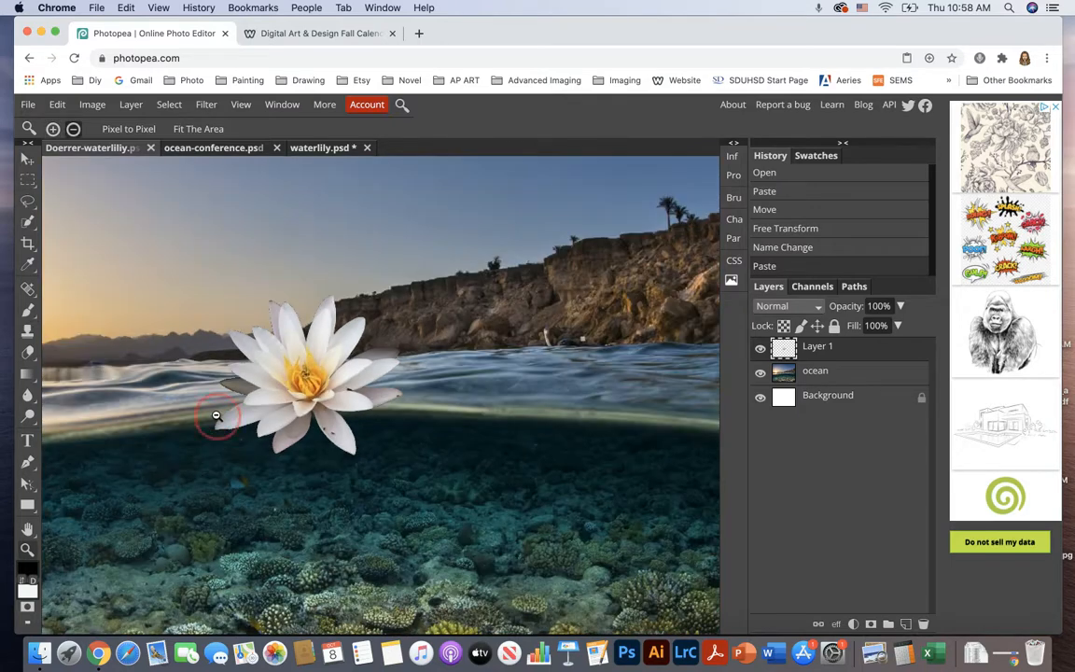
pyautogui.keyDown('alt'); pyautogui.click(215, 416); pyautogui.keyUp('alt')
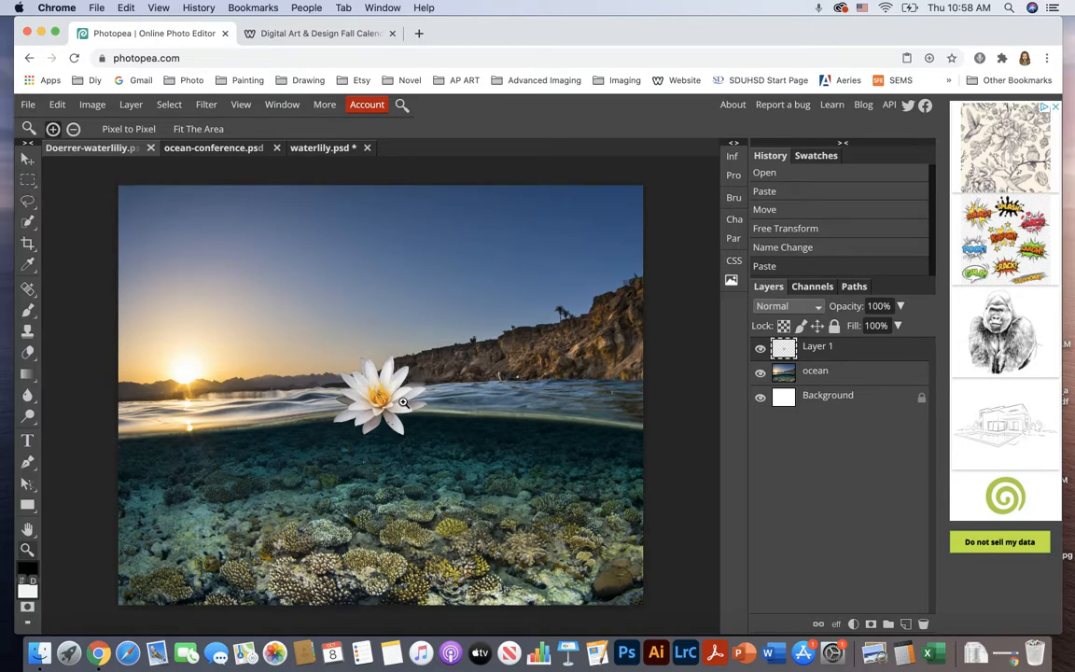
# - Move the flower to the right and slightly up along the waterline, and rename its layer as lilly
pyautogui.click(28, 160)
pyautogui.moveTo(401, 402); pyautogui.dragTo(441, 387)
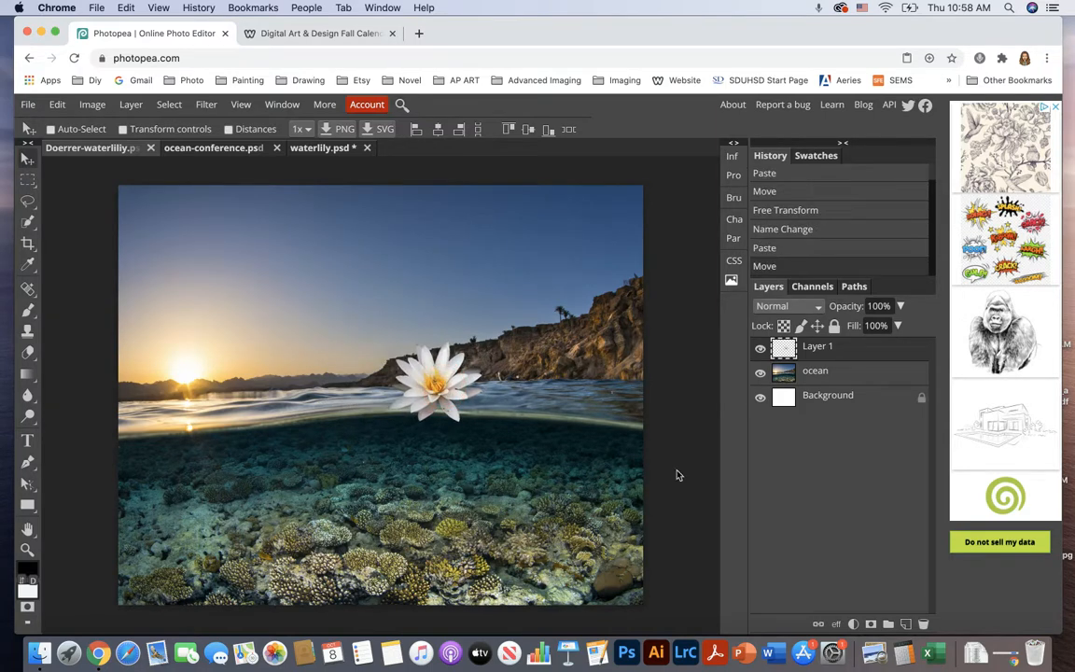
pyautogui.doubleClick(817, 349)
pyautogui.write('lilly')
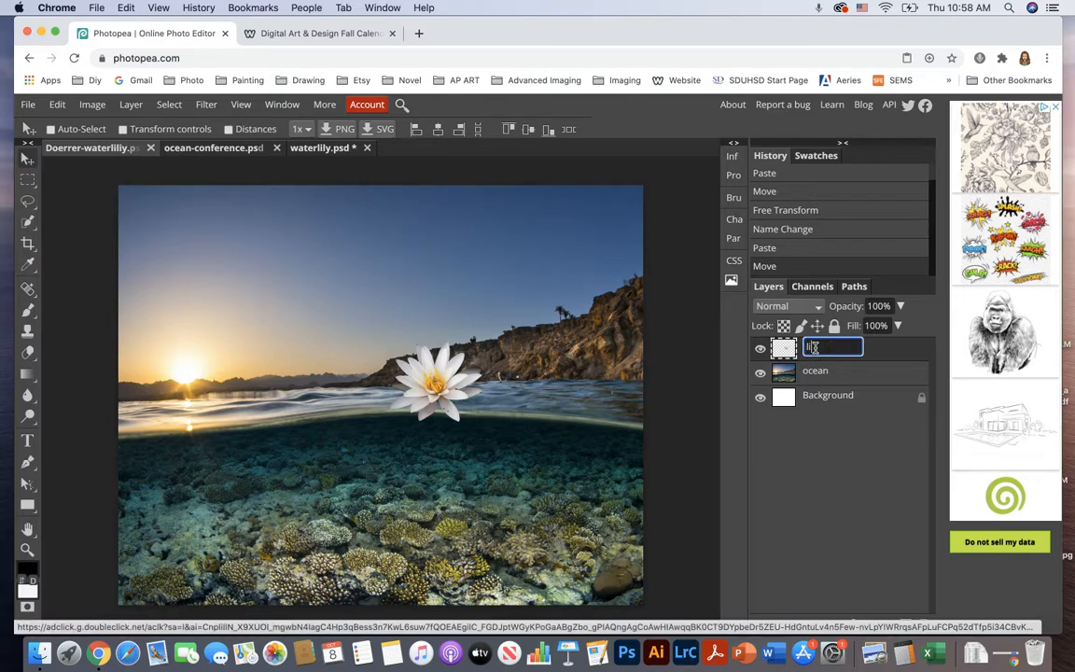
pyautogui.press('Return')
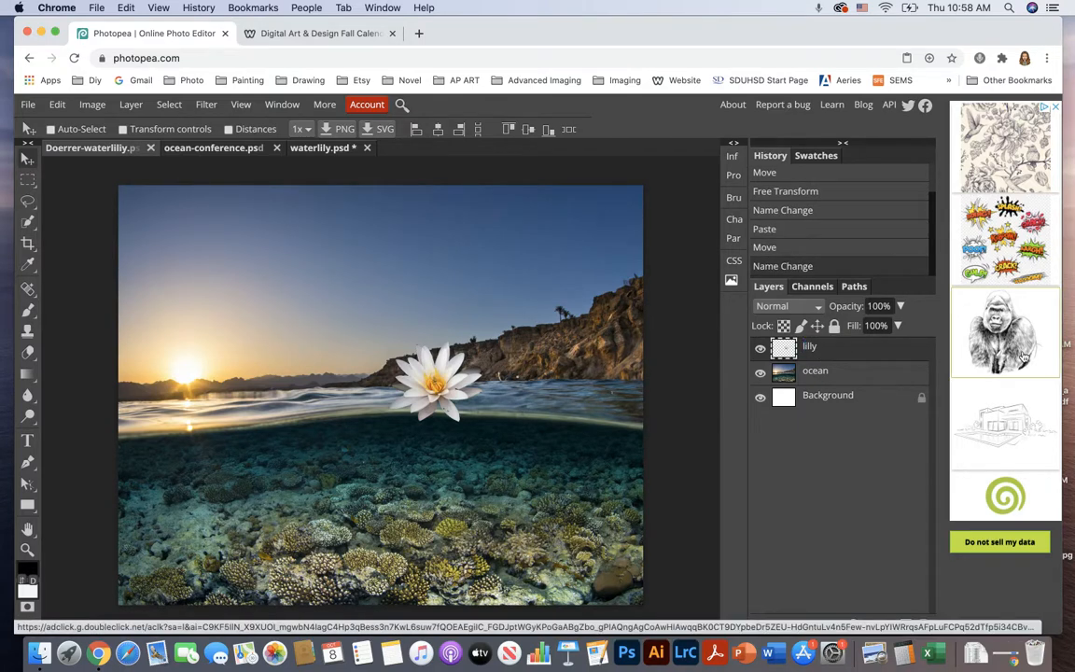
# - Duplicate the lilly layer and nudge the copy slightly off the original flower
pyautogui.click(131, 104)
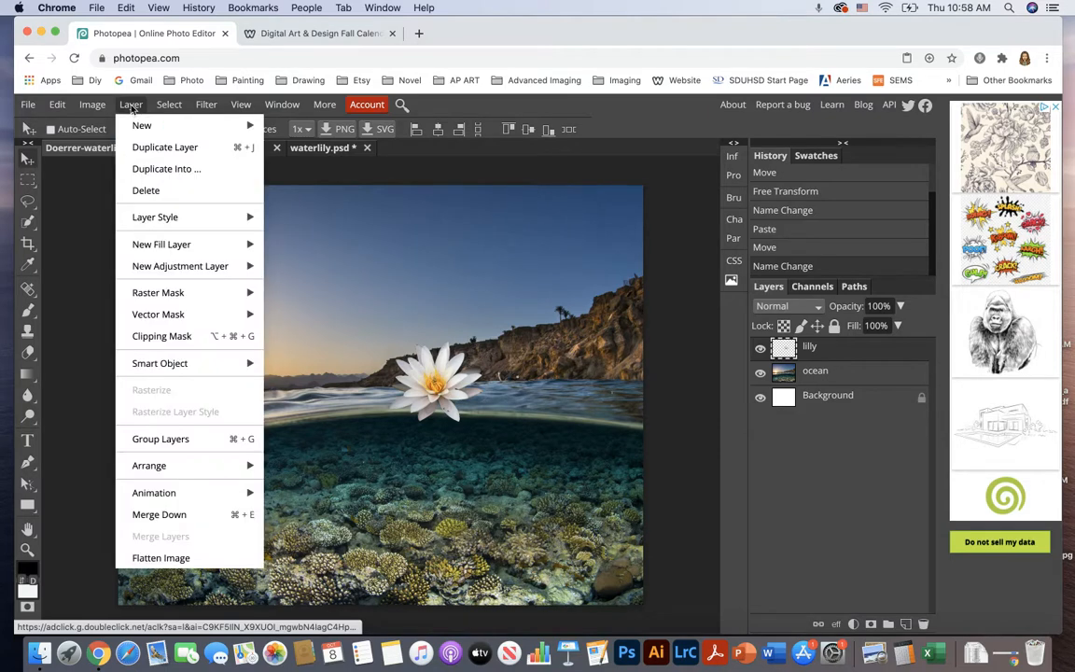
pyautogui.click(209, 149)
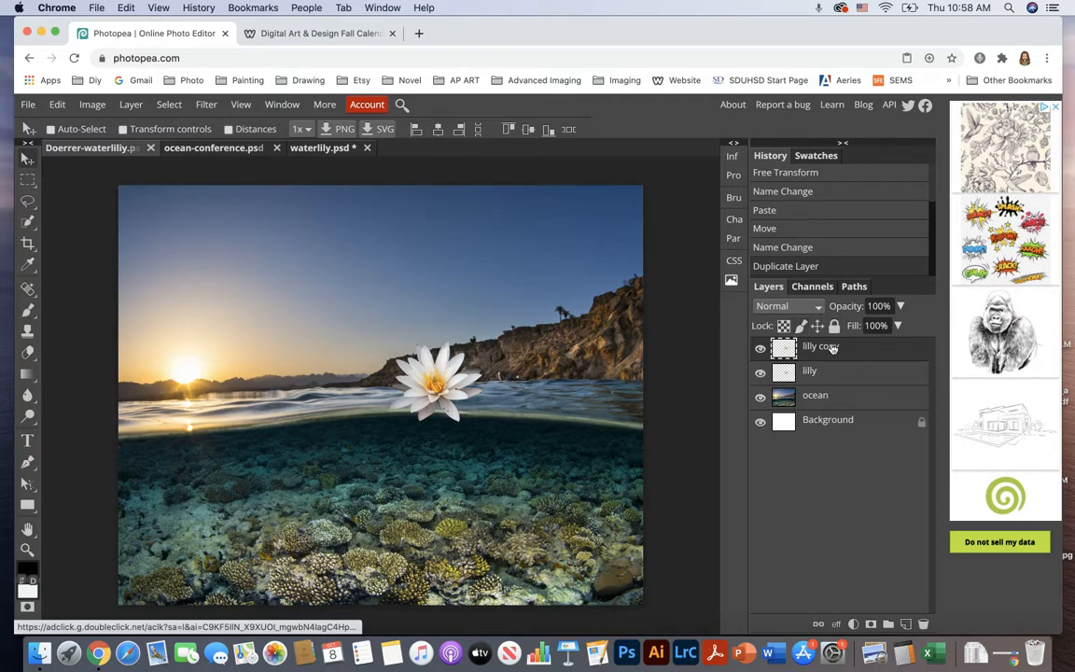
pyautogui.moveTo(440, 383)
pyautogui.mouseDown()
pyautogui.moveTo(456, 444)
pyautogui.moveTo(480, 455)
pyautogui.moveTo(452, 426)
pyautogui.moveTo(441, 383)
pyautogui.mouseUp()
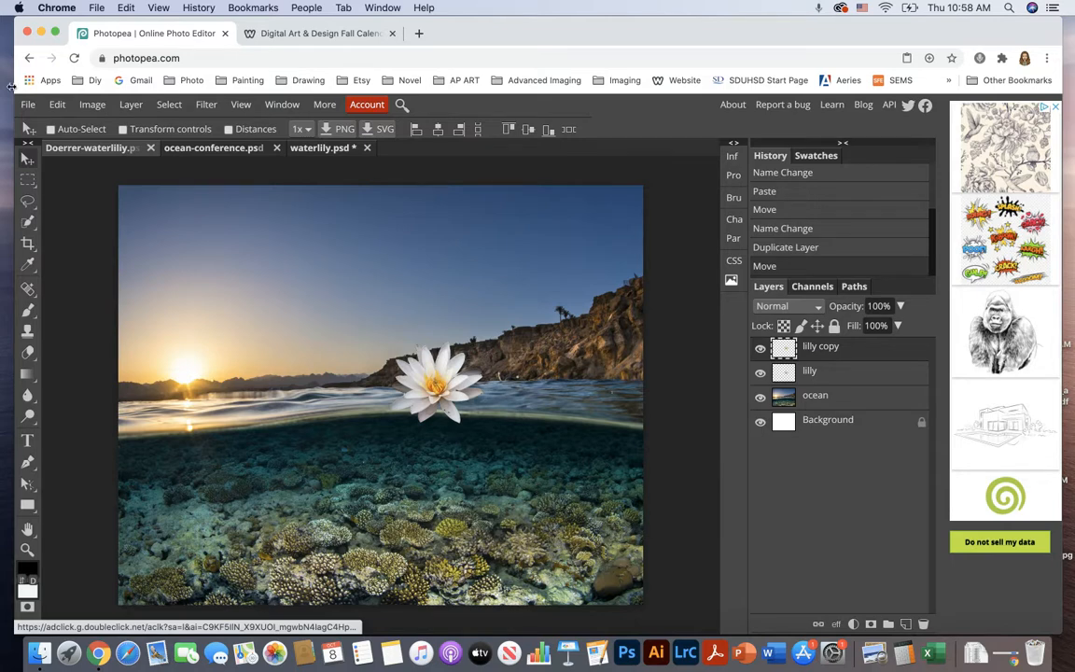
# - Flip the lilly copy layer vertically and move it down so it sits below the original flower
pyautogui.click(59, 107)
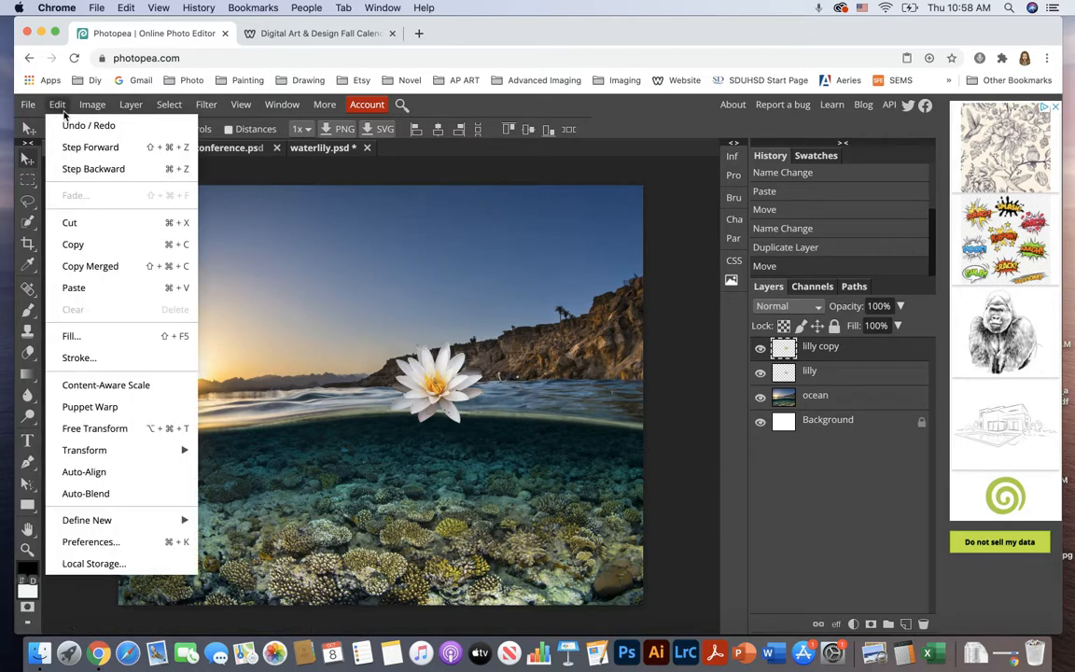
pyautogui.moveTo(121, 454)
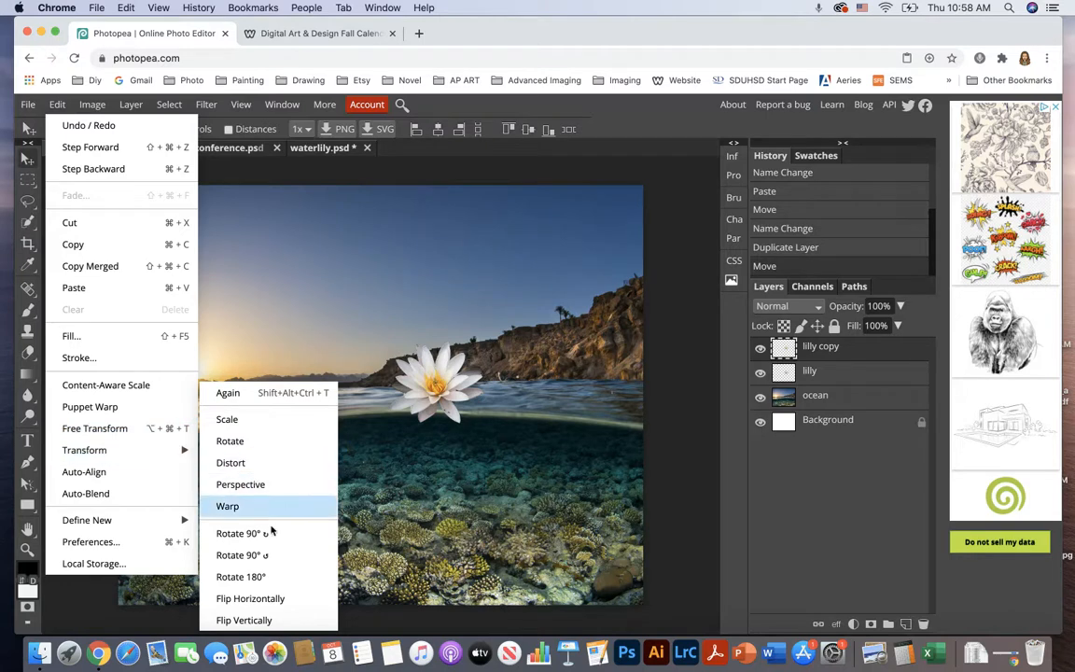
pyautogui.click(287, 620)
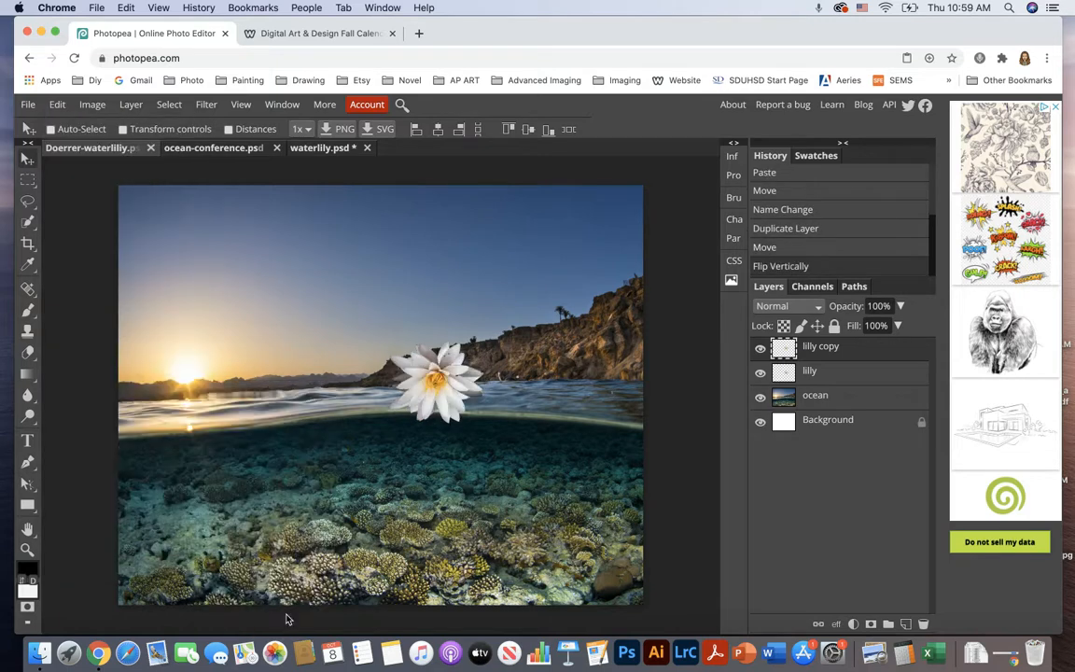
pyautogui.moveTo(436, 378); pyautogui.dragTo(439, 420)
# - Reorder the layers so that lilly copy lies beneath the lilly layer
pyautogui.press('z')
pyautogui.click(459, 436)
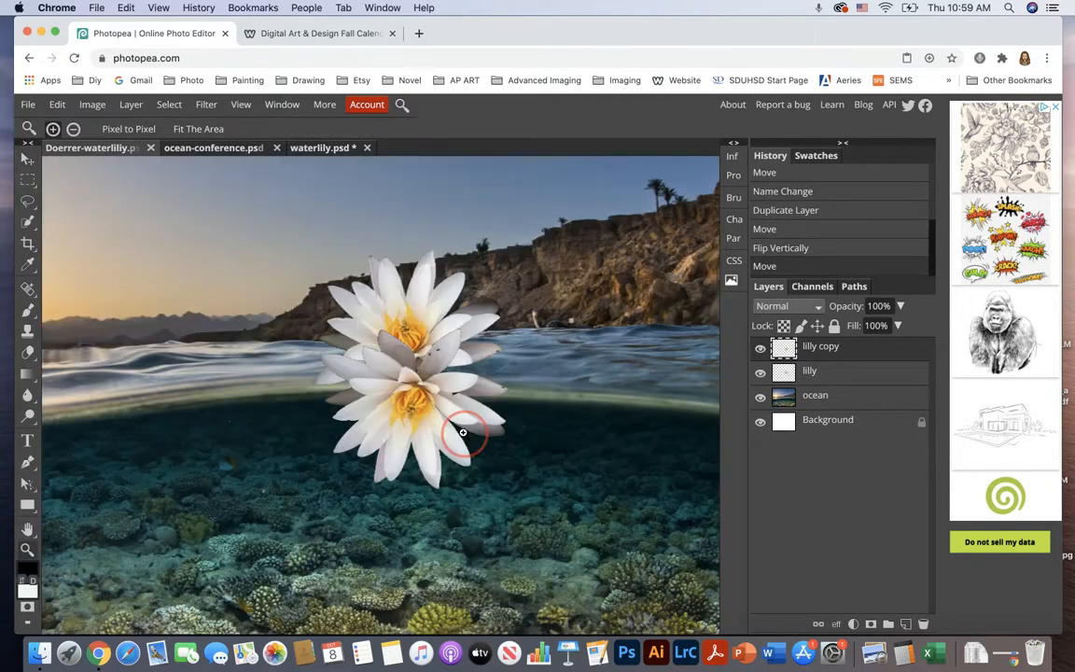
pyautogui.click(460, 434)
pyautogui.scroll(1, 459, 469)
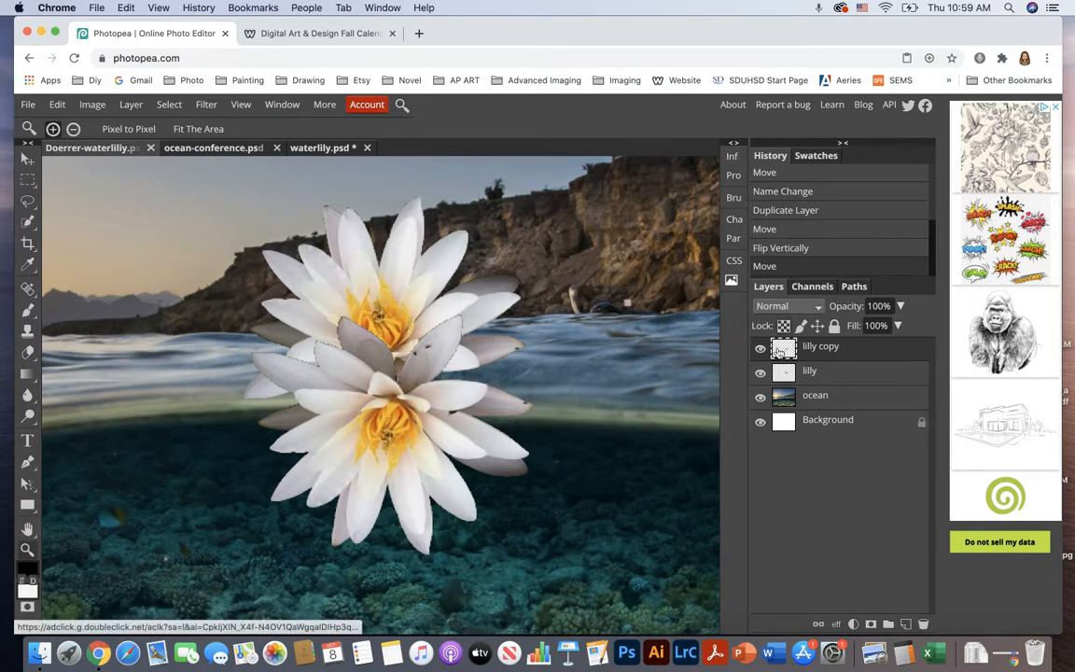
pyautogui.moveTo(851, 351); pyautogui.dragTo(847, 381)
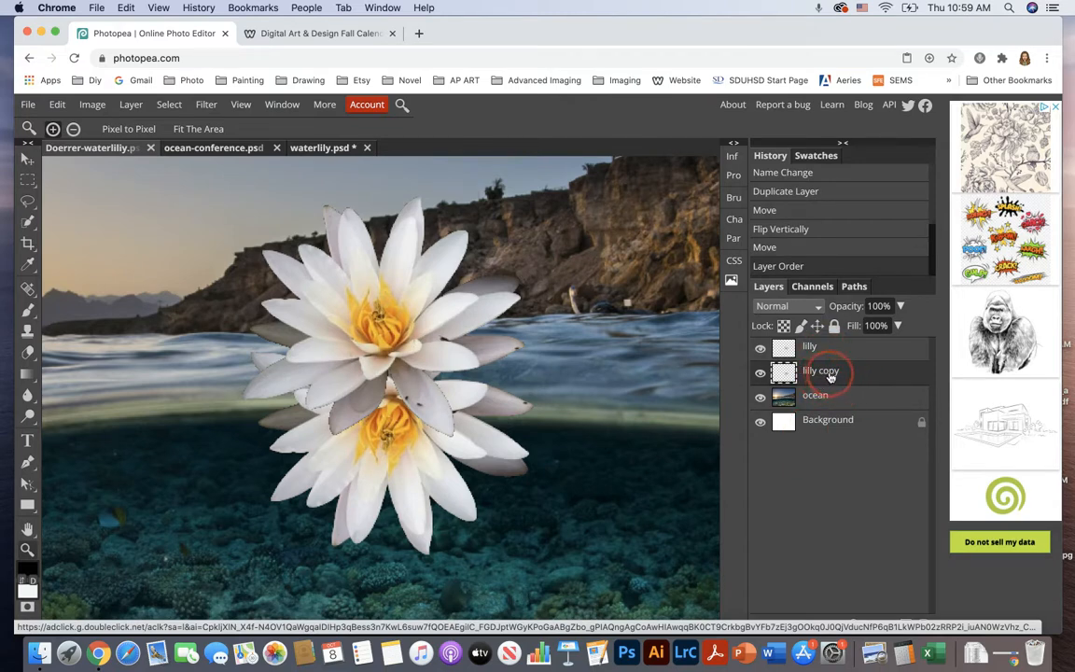
# - Rename the lilly copy layer as reflection lilly and lower its opacity to 56%
pyautogui.doubleClick(824, 373)
pyautogui.write('reflection lilly')
pyautogui.press('Return')
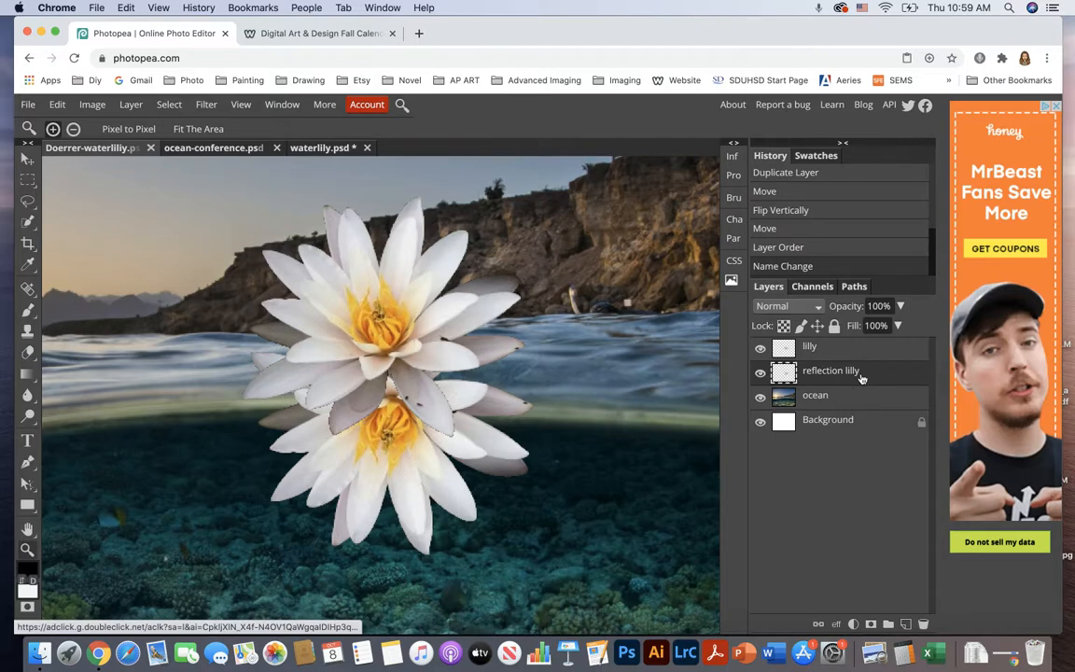
pyautogui.click(900, 306)
pyautogui.moveTo(902, 326); pyautogui.dragTo(874, 328)
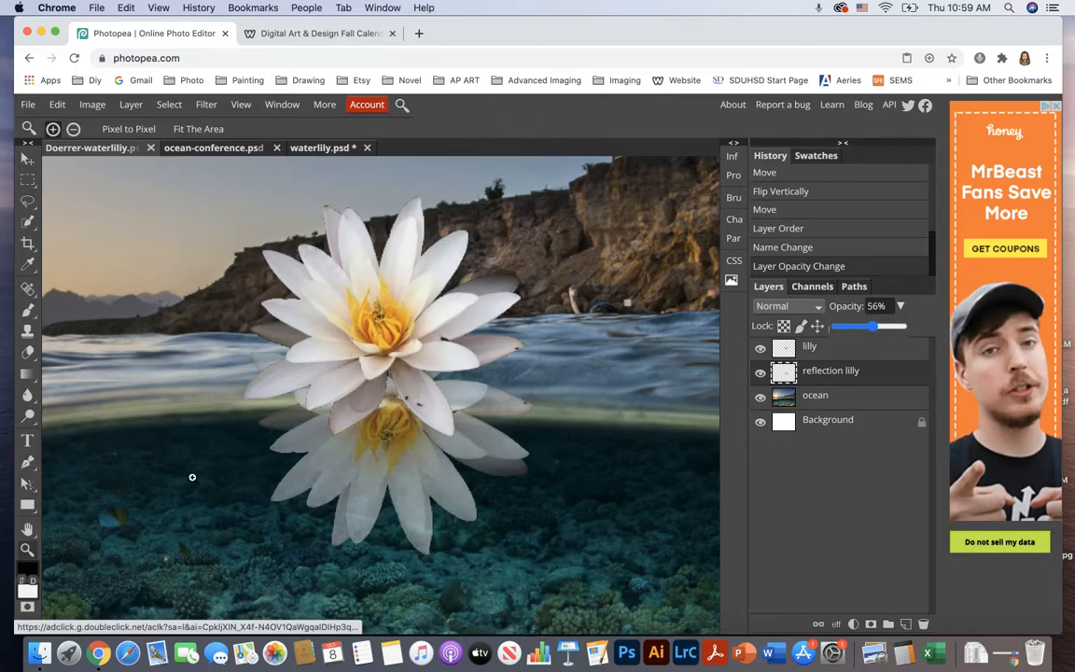
# - Start a Ripple distortion on the reflection lilly layer, compare the ripple sizes and choose Large
pyautogui.click(207, 106)
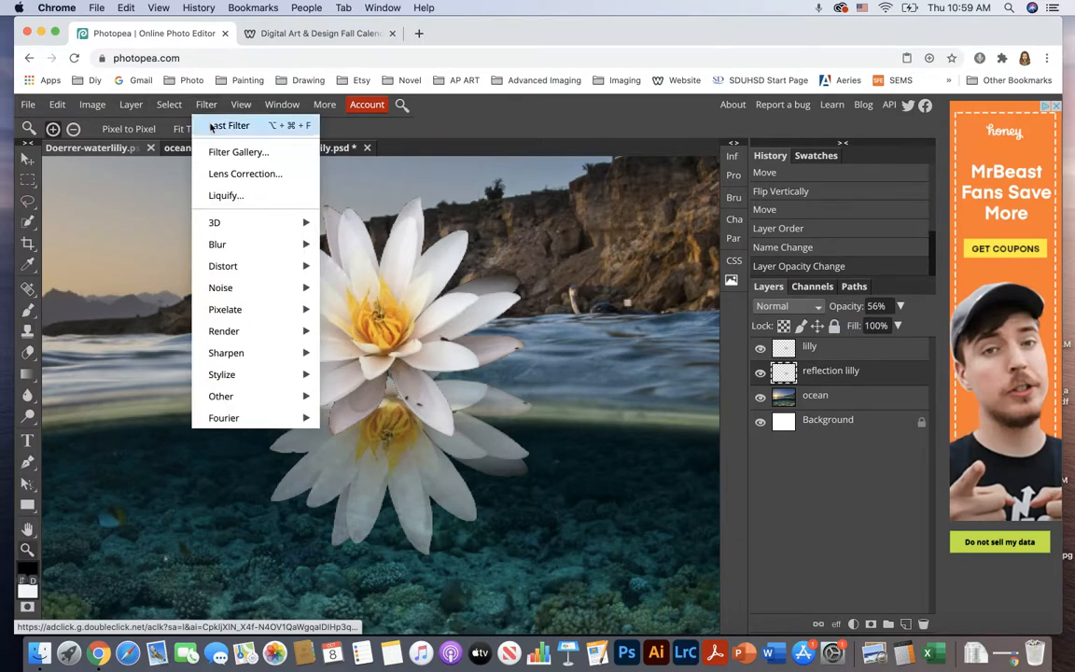
pyautogui.moveTo(231, 268)
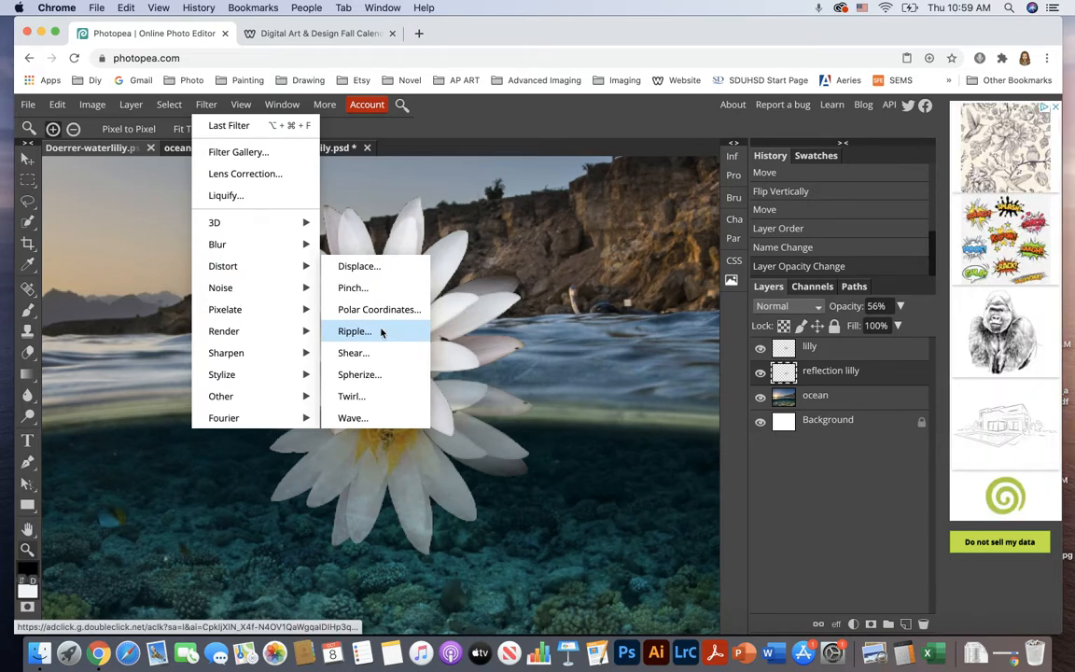
pyautogui.click(206, 105)
pyautogui.click(205, 103)
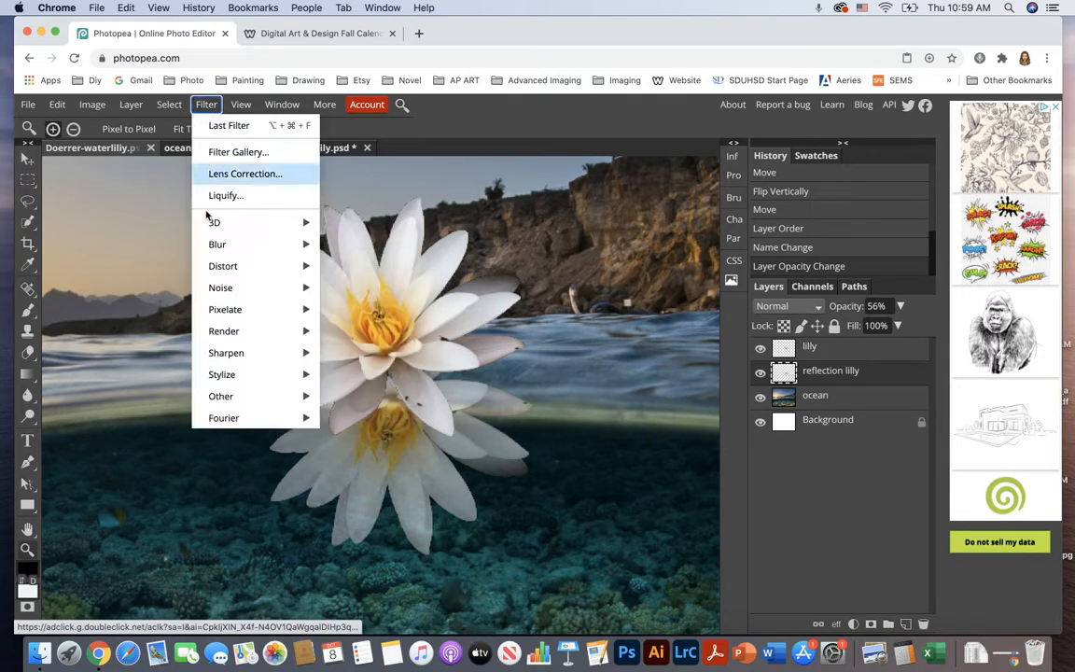
pyautogui.moveTo(301, 271)
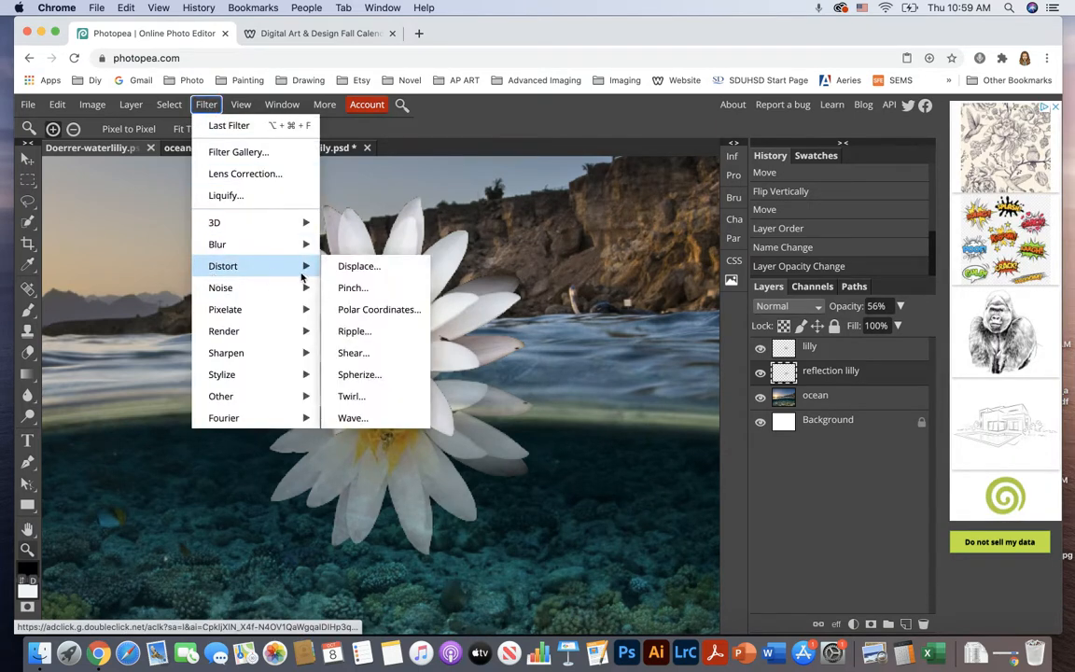
pyautogui.click(391, 337)
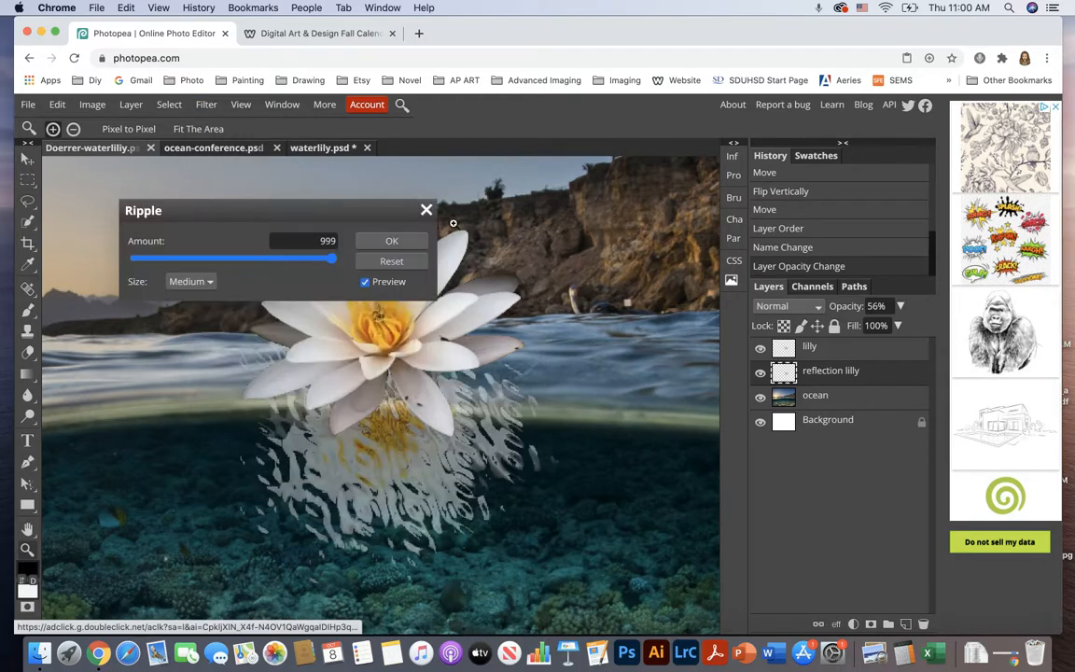
pyautogui.moveTo(351, 217); pyautogui.dragTo(573, 175)
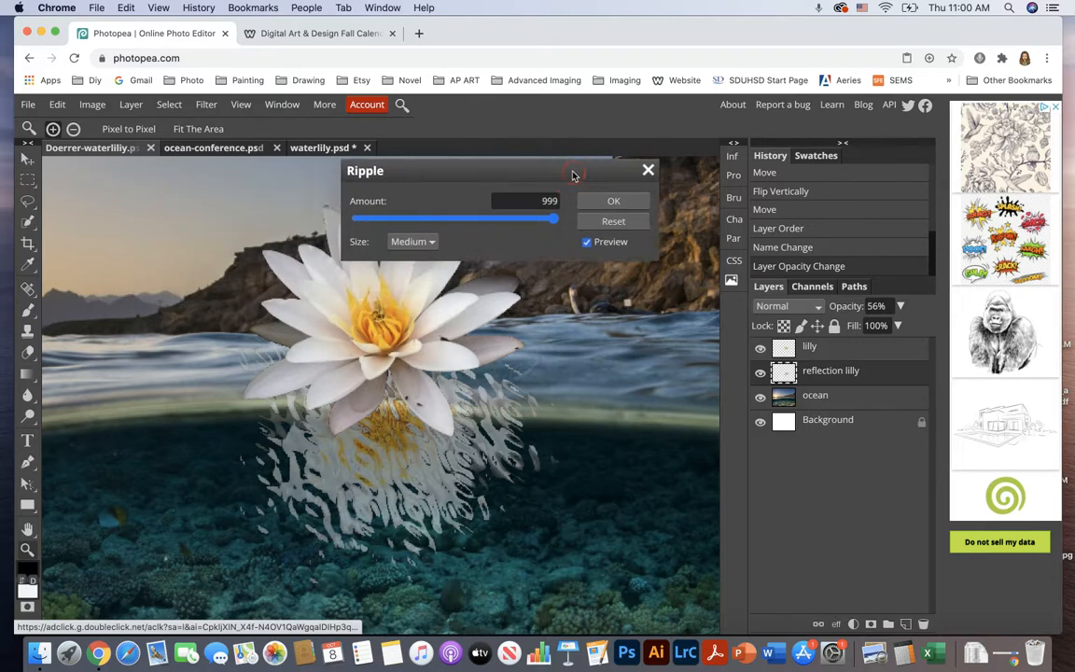
pyautogui.click(430, 242)
pyautogui.click(421, 227)
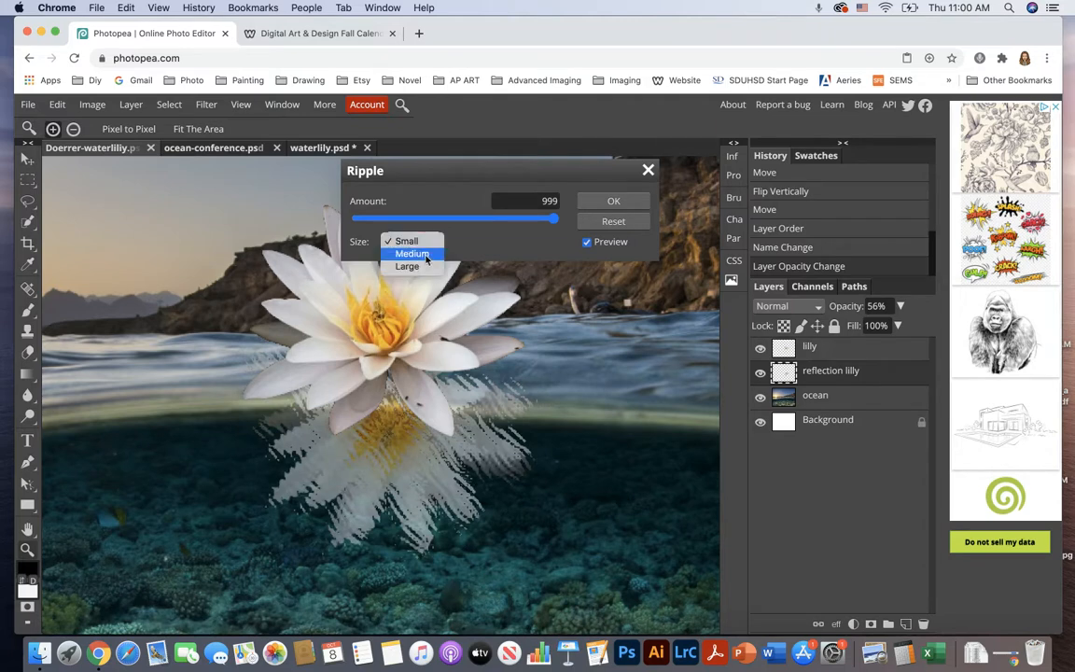
pyautogui.click(425, 257)
pyautogui.click(432, 251)
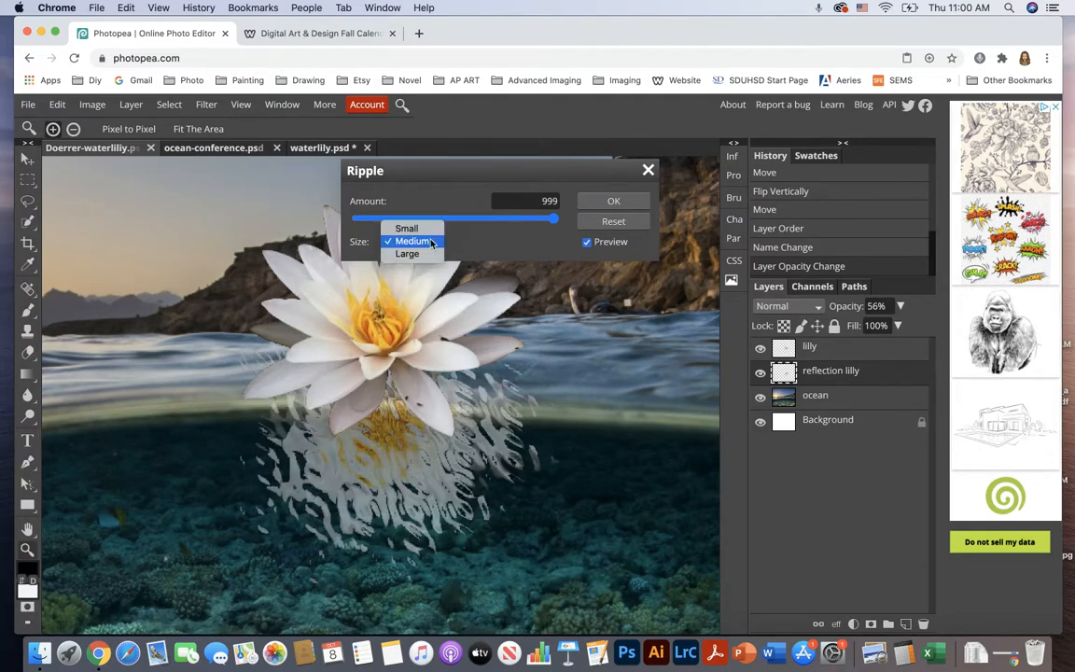
pyautogui.click(427, 259)
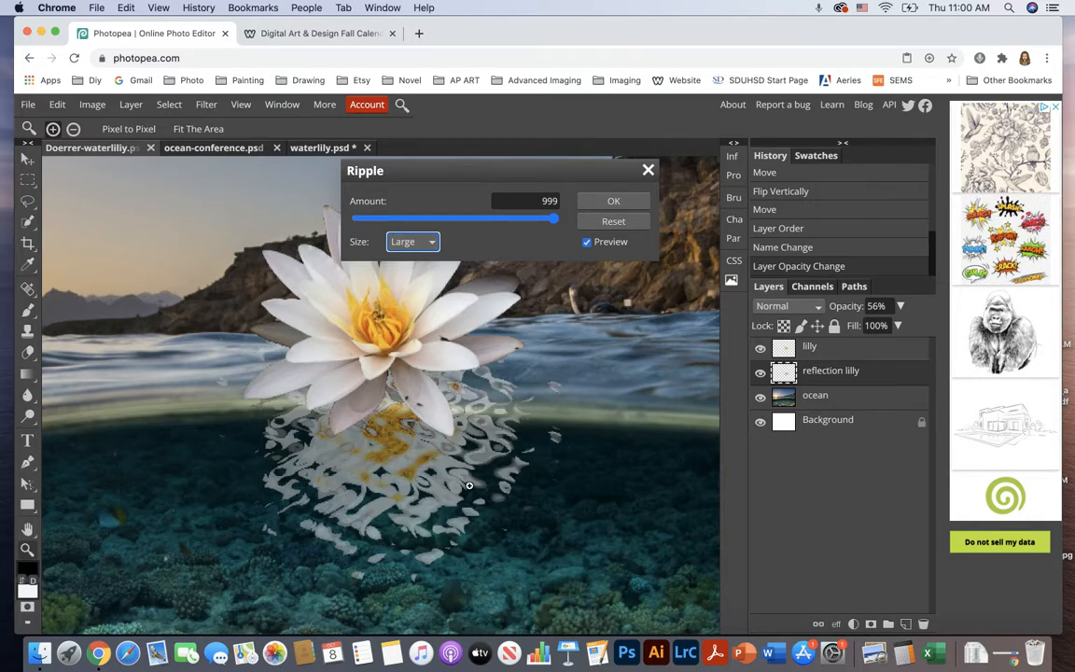
# - Set the Ripple amount to 440 and apply the filter to the reflection
pyautogui.moveTo(553, 219); pyautogui.dragTo(400, 221)
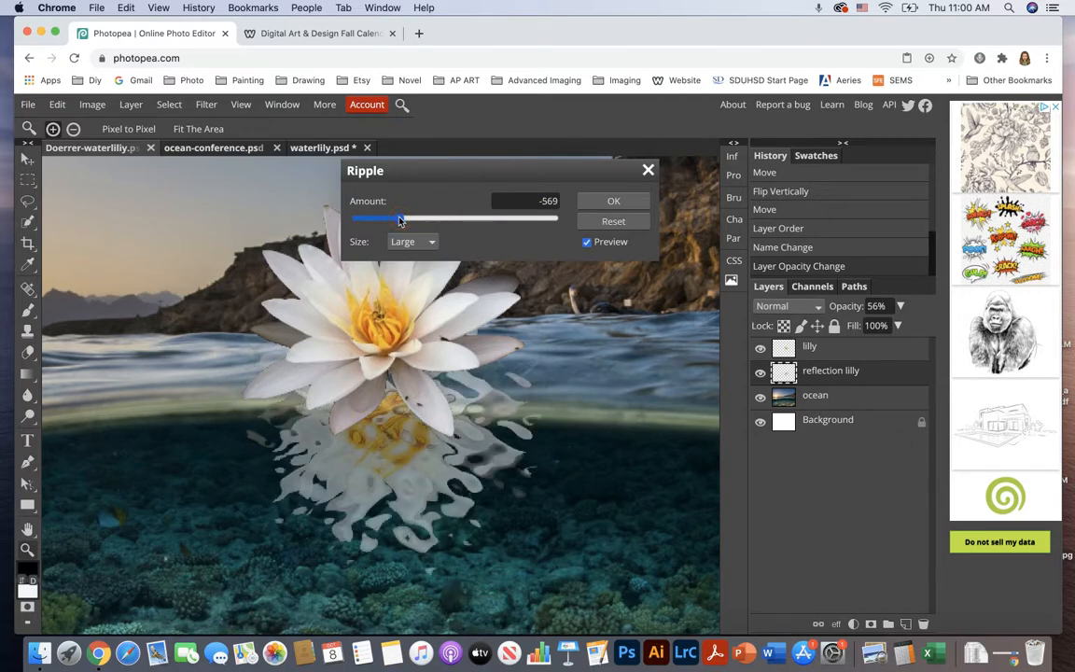
pyautogui.click(487, 220)
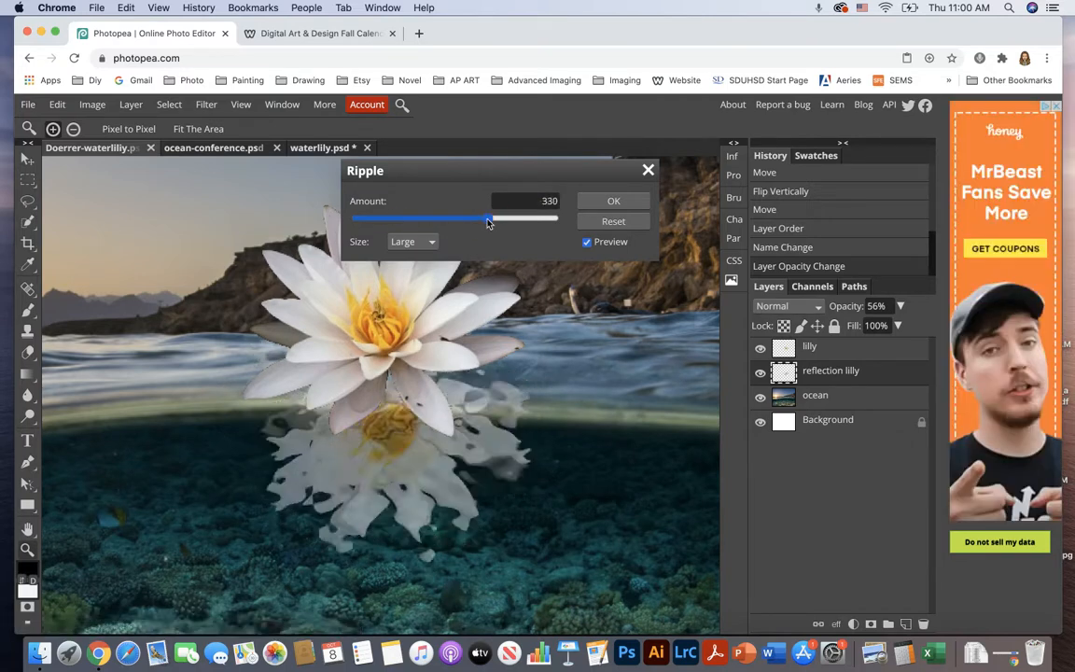
pyautogui.click(545, 221)
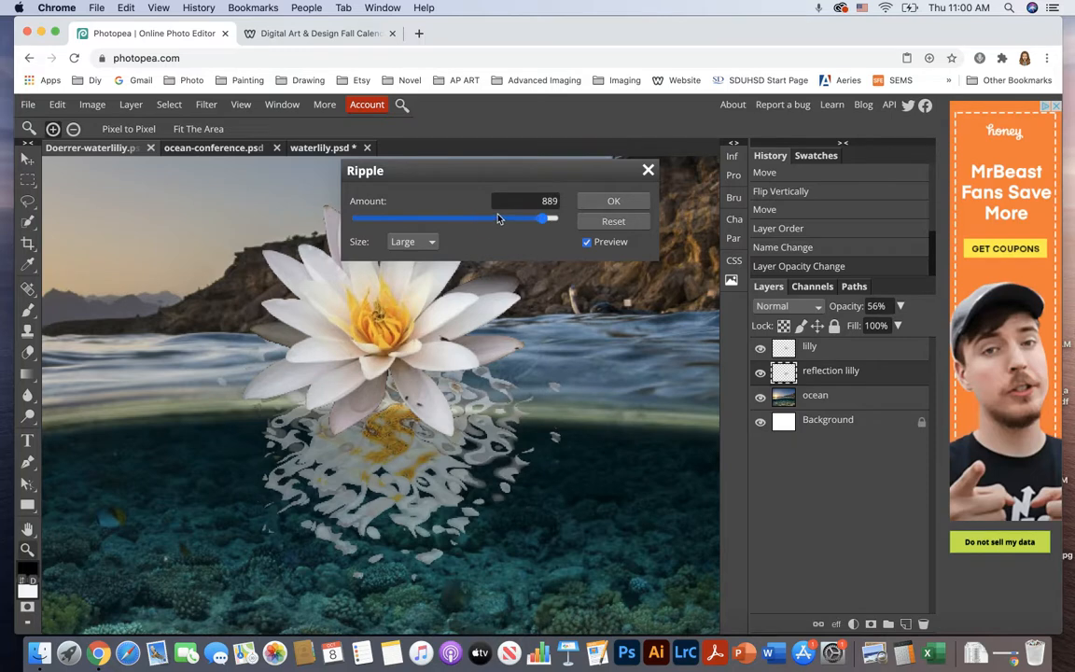
pyautogui.click(500, 218)
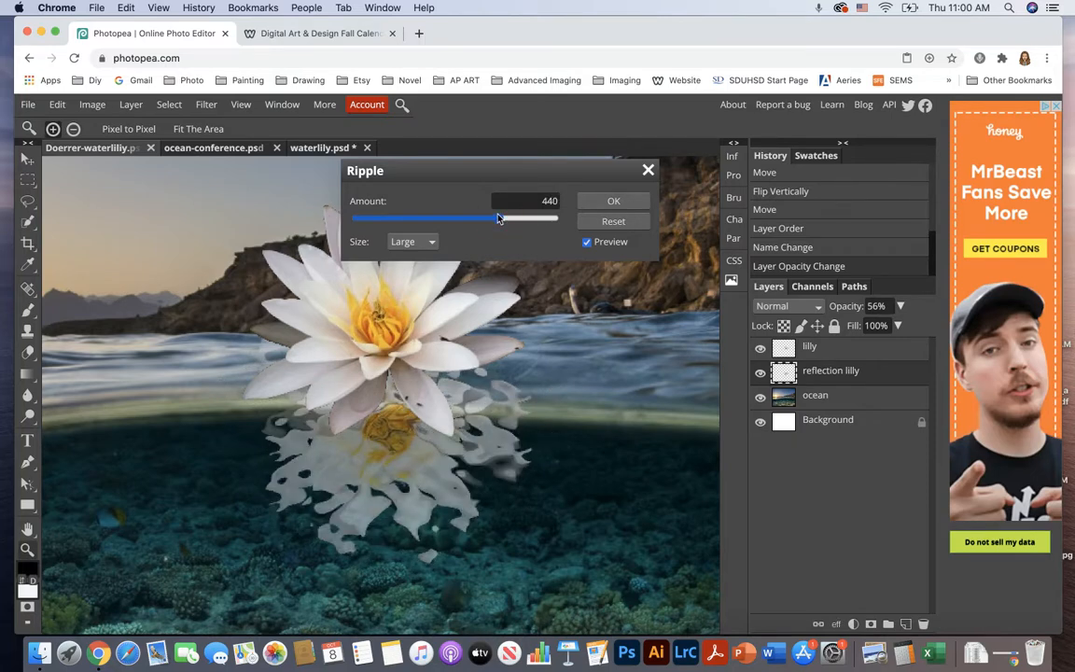
pyautogui.click(614, 201)
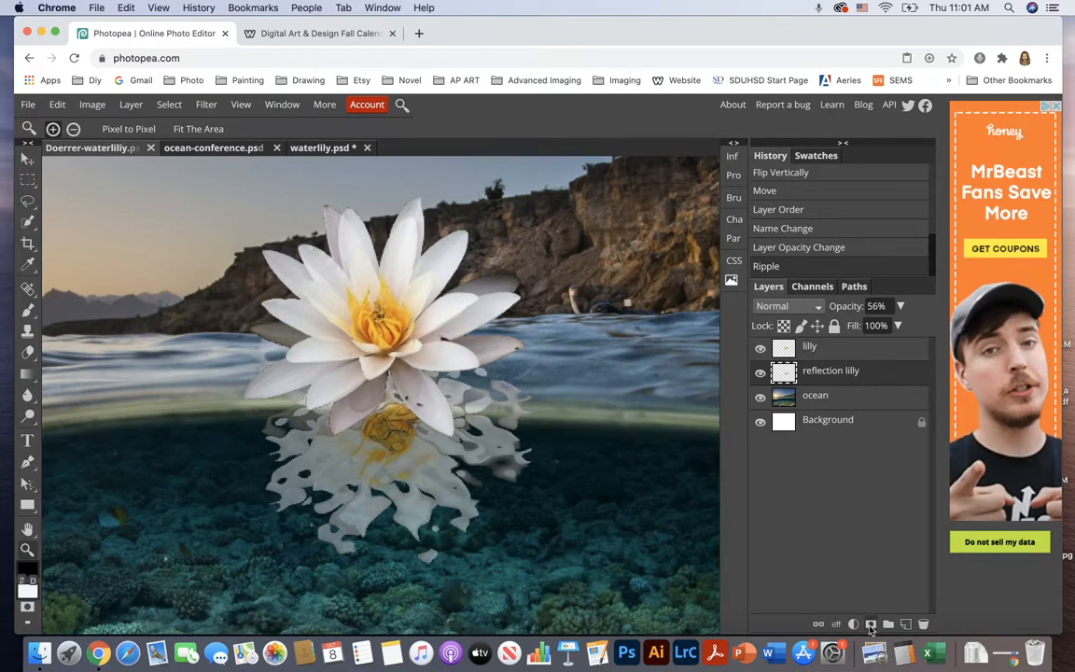
# - Add a layer mask to the reflection lilly layer and confirm near-black 000104 as the foreground colour
pyautogui.click(870, 625)
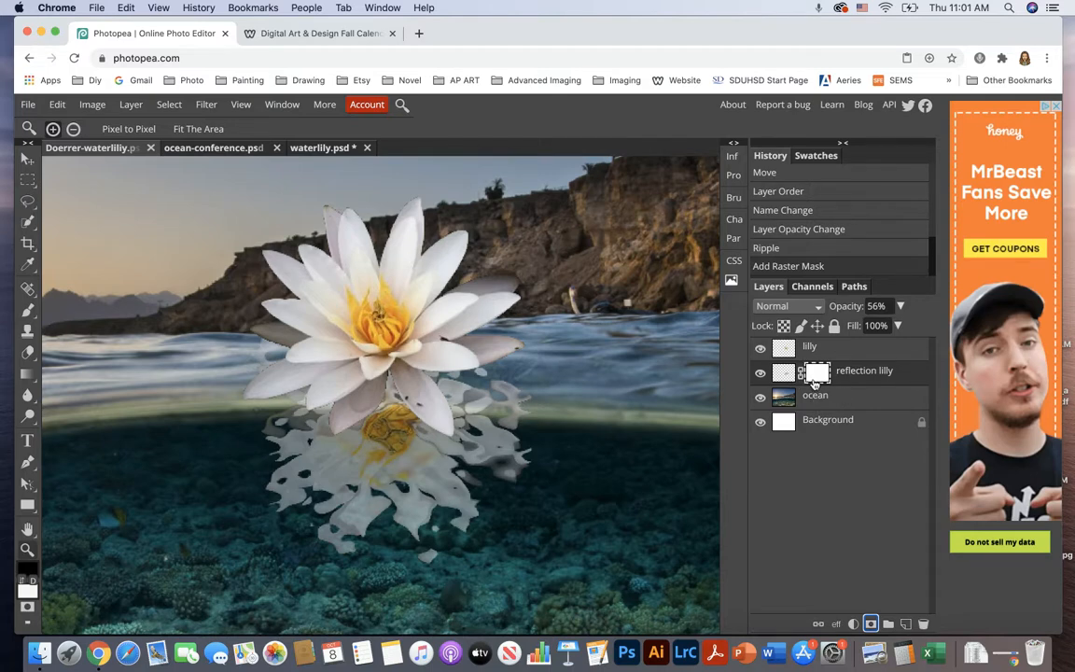
pyautogui.click(29, 569)
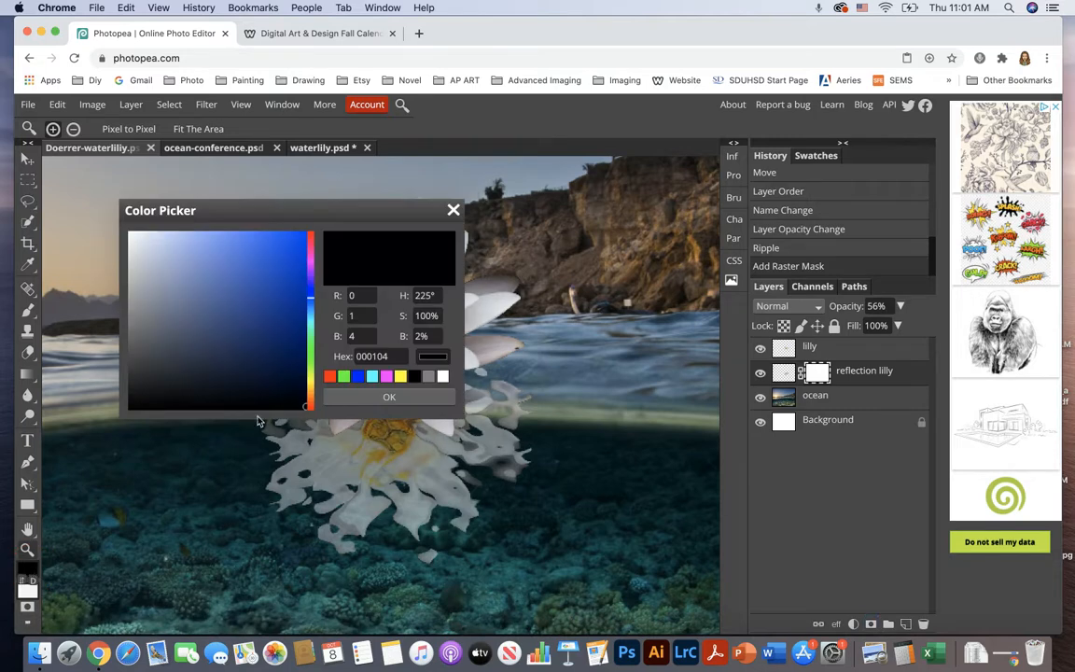
pyautogui.click(384, 399)
# - Fill the reflection lilly layer's mask with black using the Paint Bucket, and revert the fill
pyautogui.rightClick(28, 374)
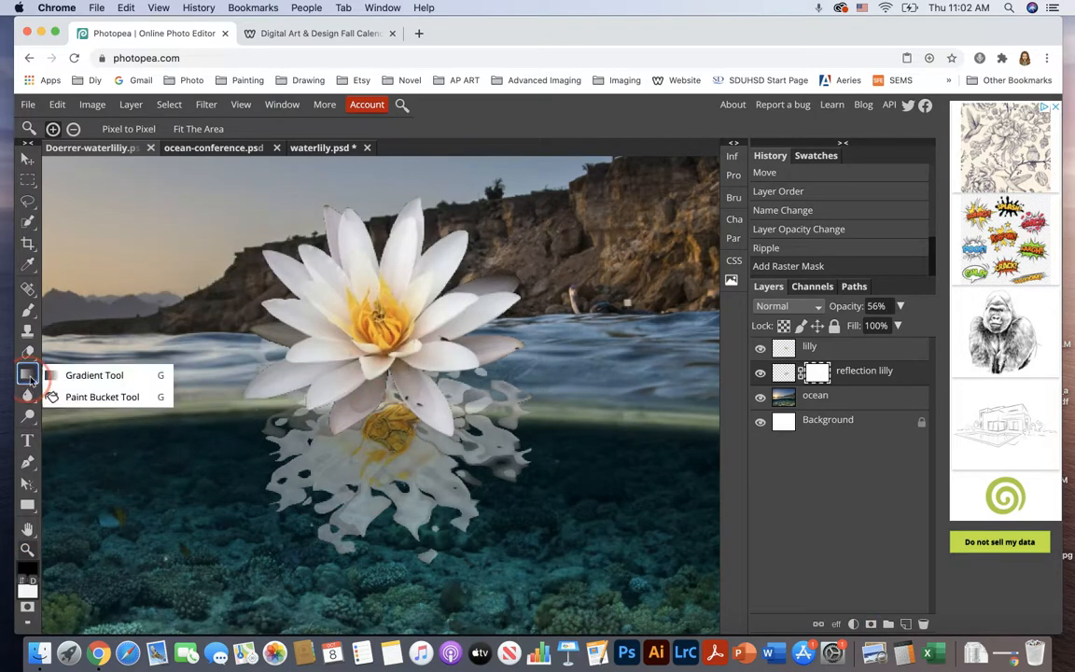
pyautogui.click(93, 397)
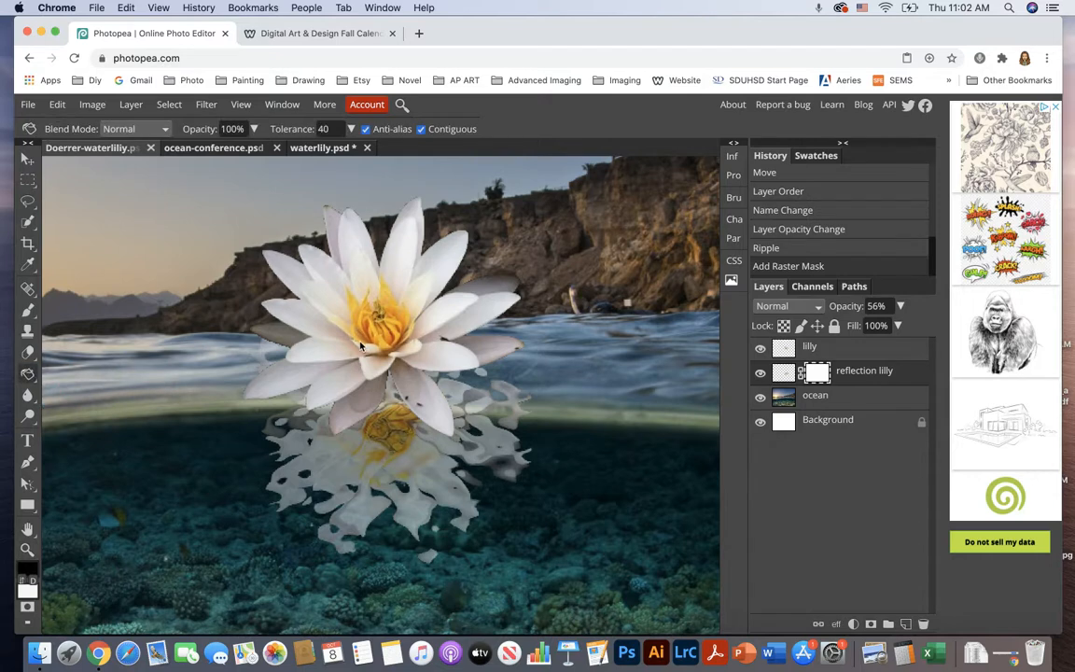
pyautogui.click(479, 385)
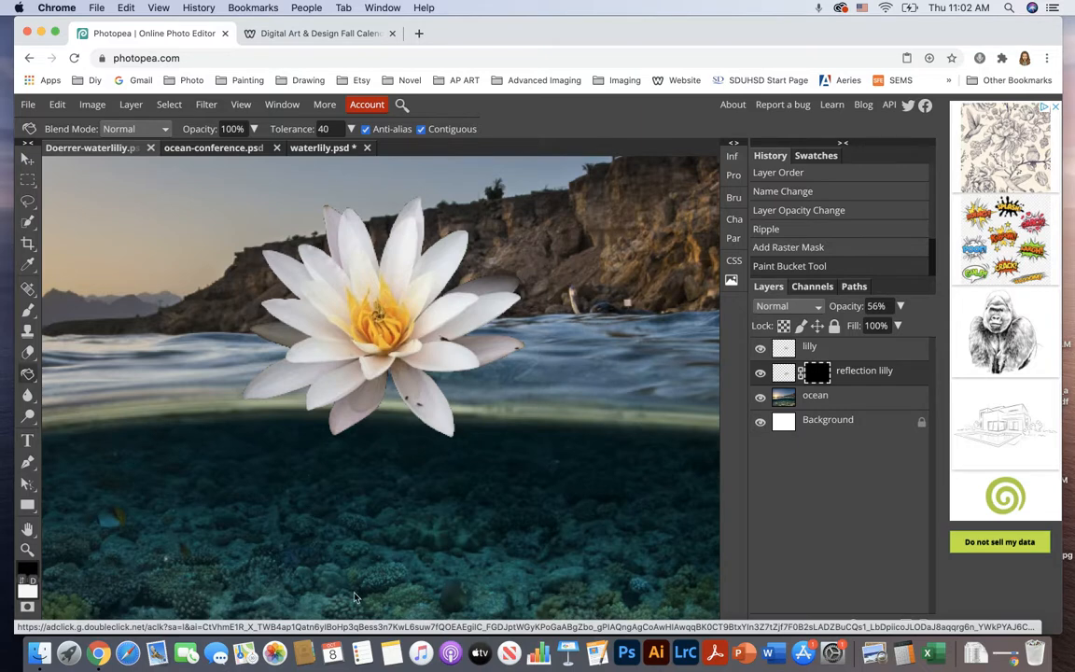
pyautogui.click(843, 249)
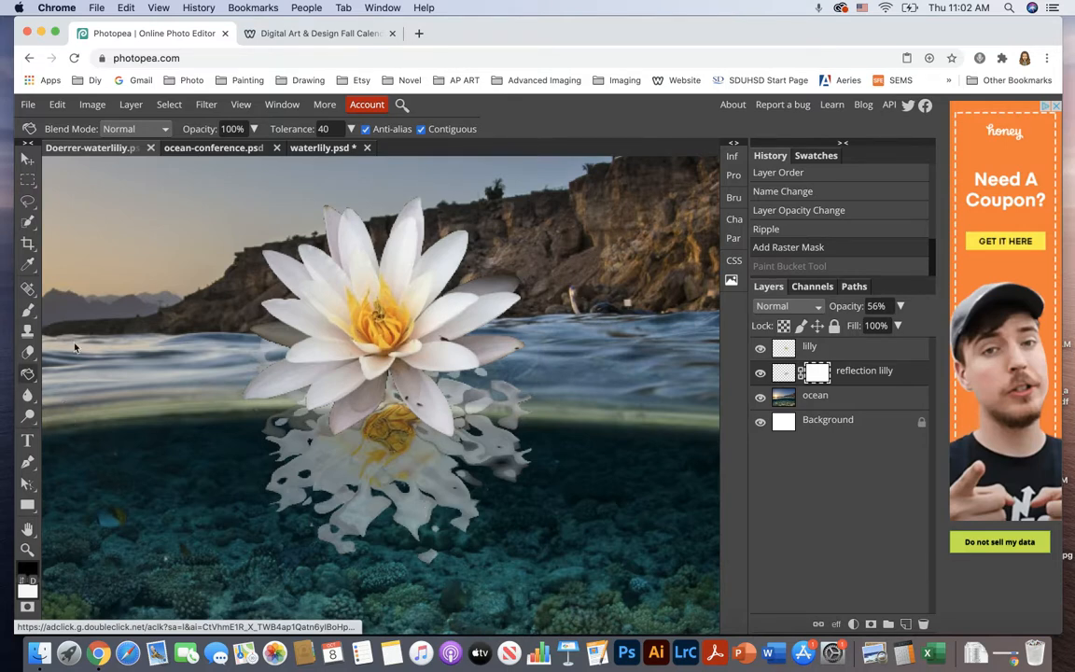
# - Set up the Brush tool with a soft round tip, 102 px size and 0% hardness
pyautogui.click(28, 311)
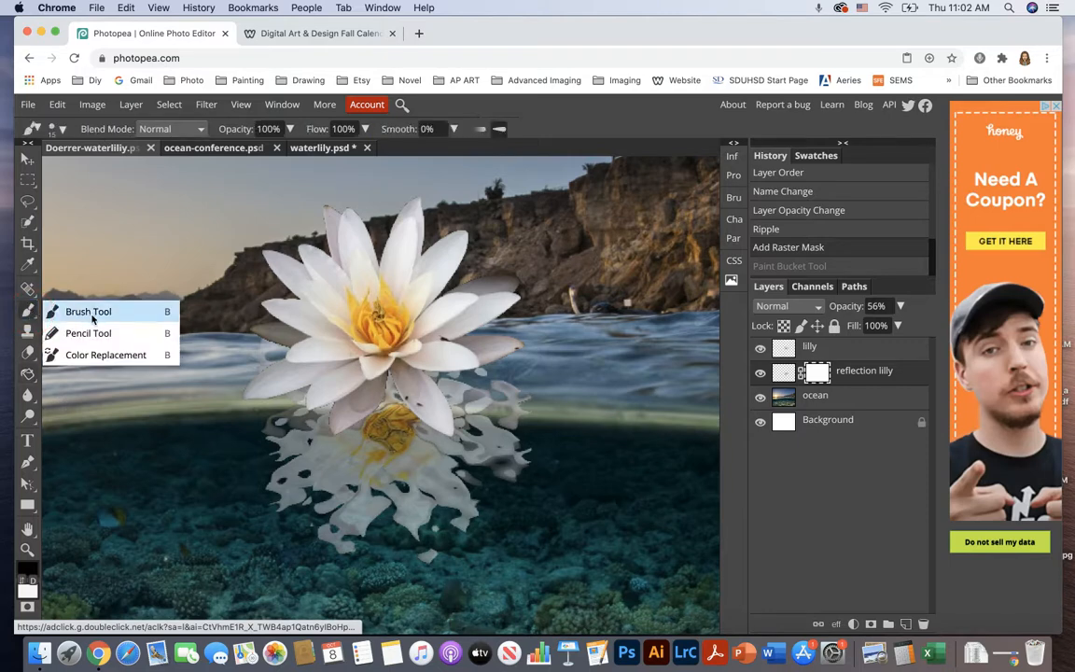
pyautogui.click(89, 312)
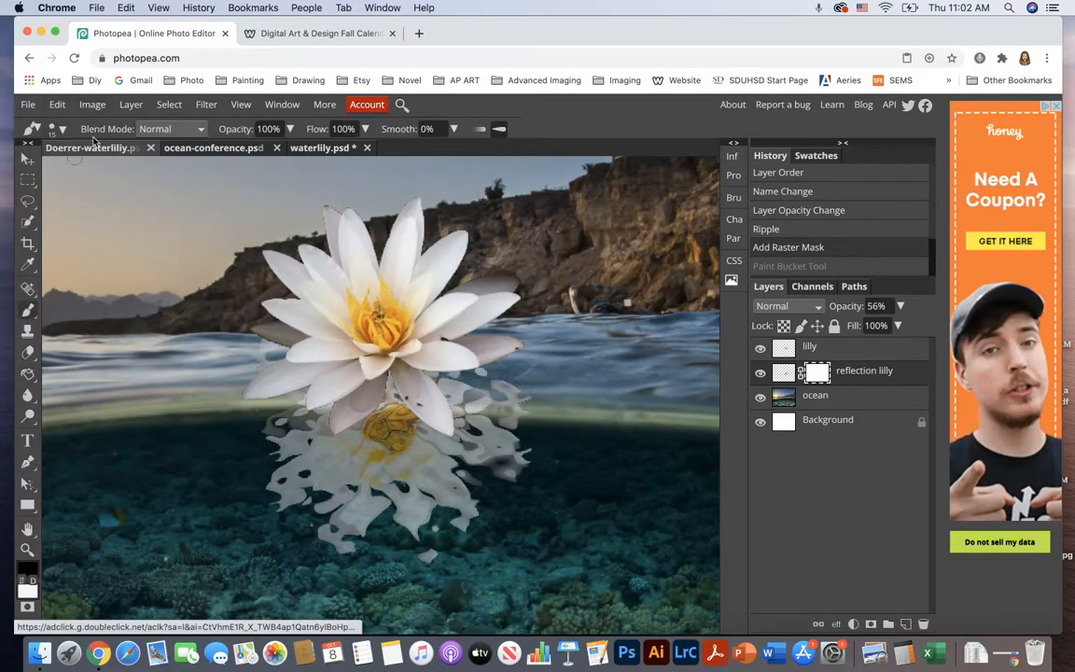
pyautogui.click(58, 129)
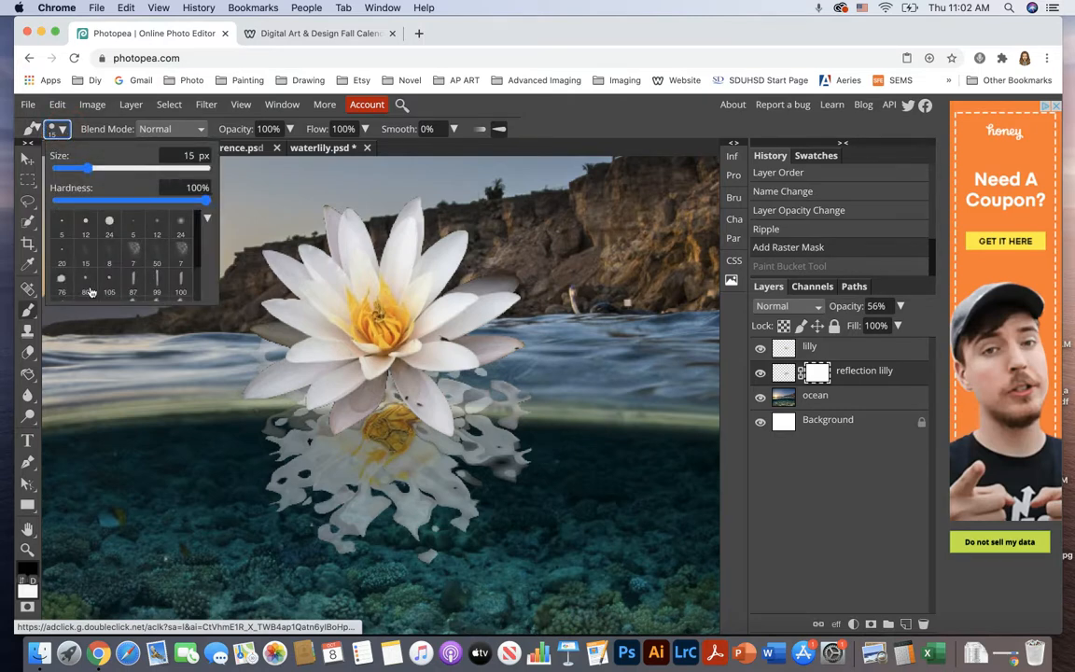
pyautogui.click(180, 224)
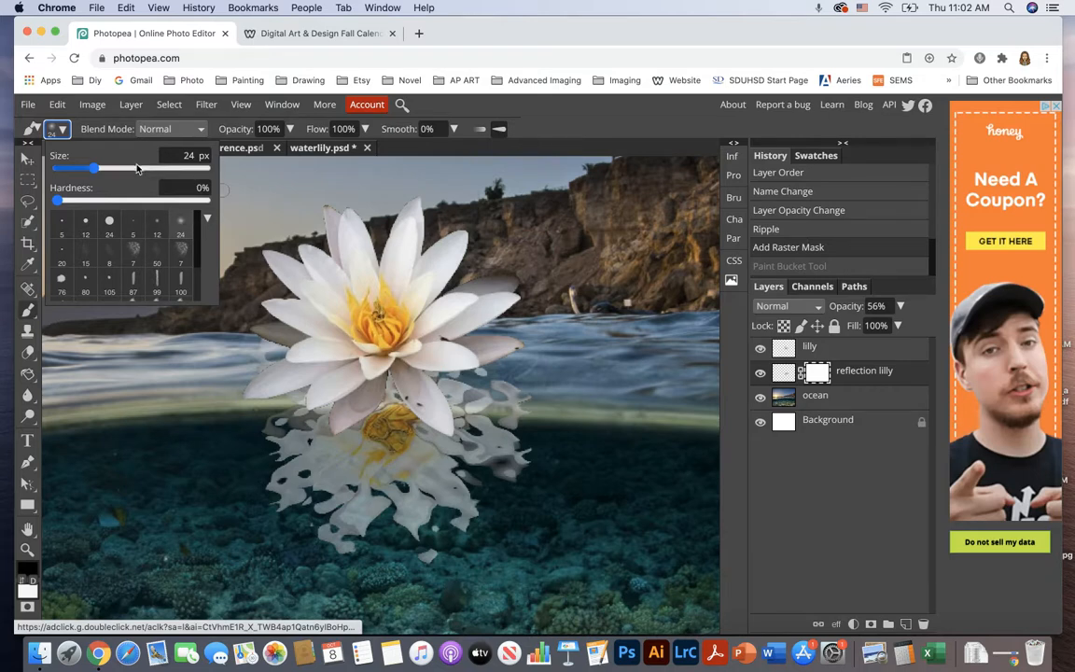
pyautogui.moveTo(93, 168); pyautogui.dragTo(136, 168)
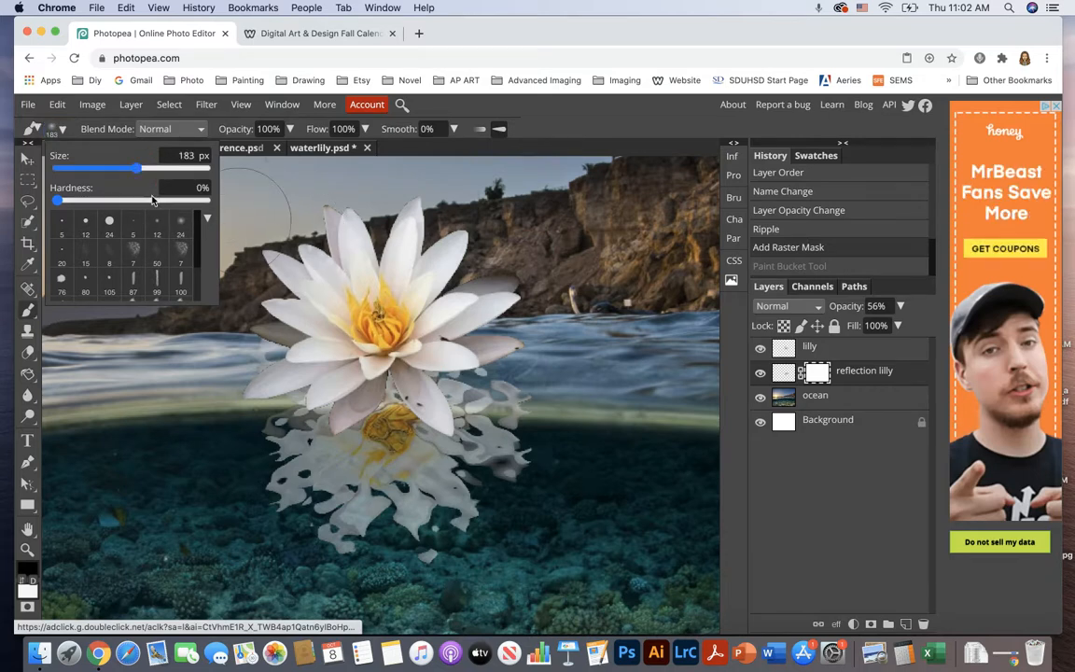
pyautogui.click(120, 169)
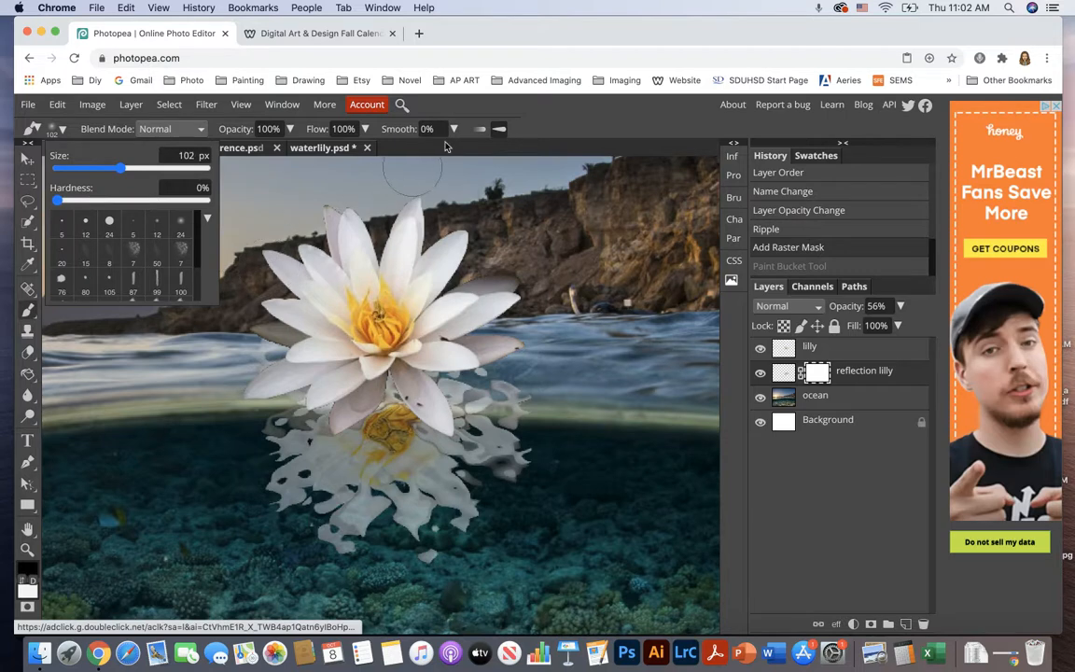
pyautogui.click(422, 105)
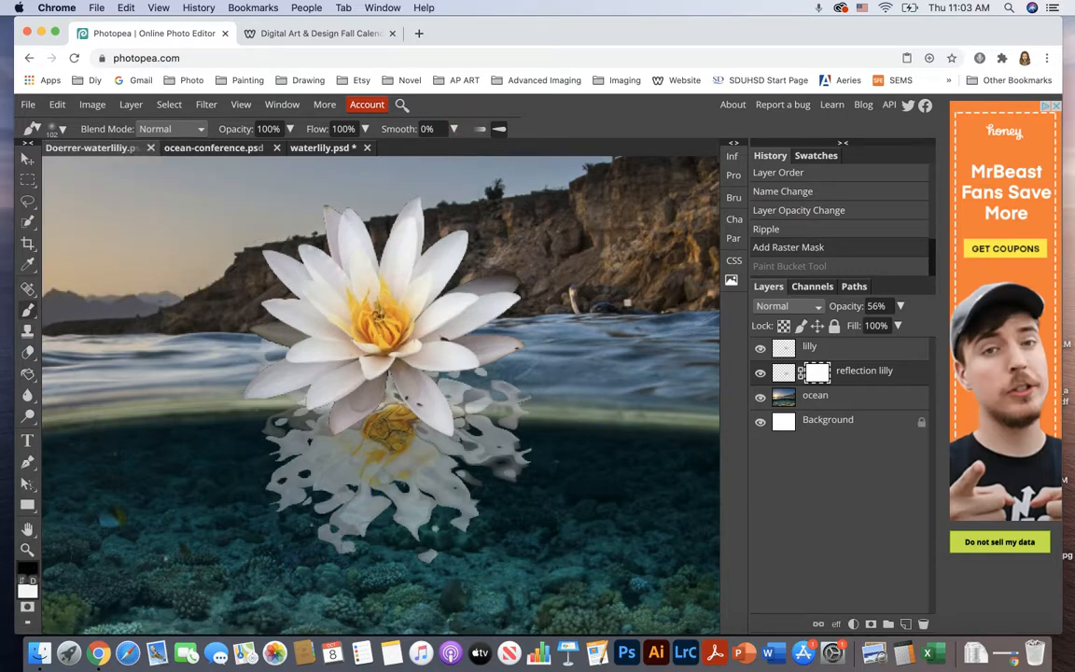
# - Set the brush opacity to 59% and paint black on the reflection lilly mask over the reflection's lowest petal tips
pyautogui.click(290, 129)
pyautogui.click(567, 130)
pyautogui.moveTo(400, 526)
pyautogui.mouseDown()
pyautogui.moveTo(454, 513)
pyautogui.moveTo(408, 521)
pyautogui.moveTo(280, 496)
pyautogui.mouseUp()
pyautogui.click(494, 524)
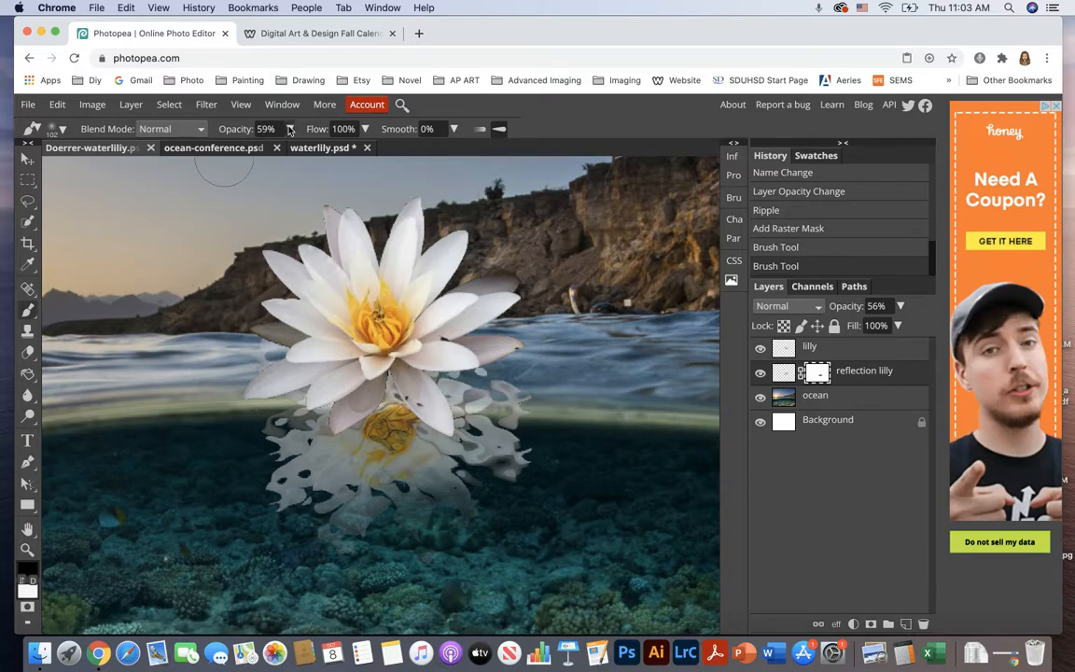
# - Lower the brush opacity to 29% and paint the reflection lilly mask to gradually fade the lower and middle petals of the reflection
pyautogui.click(290, 129)
pyautogui.moveTo(252, 153); pyautogui.dragTo(241, 152)
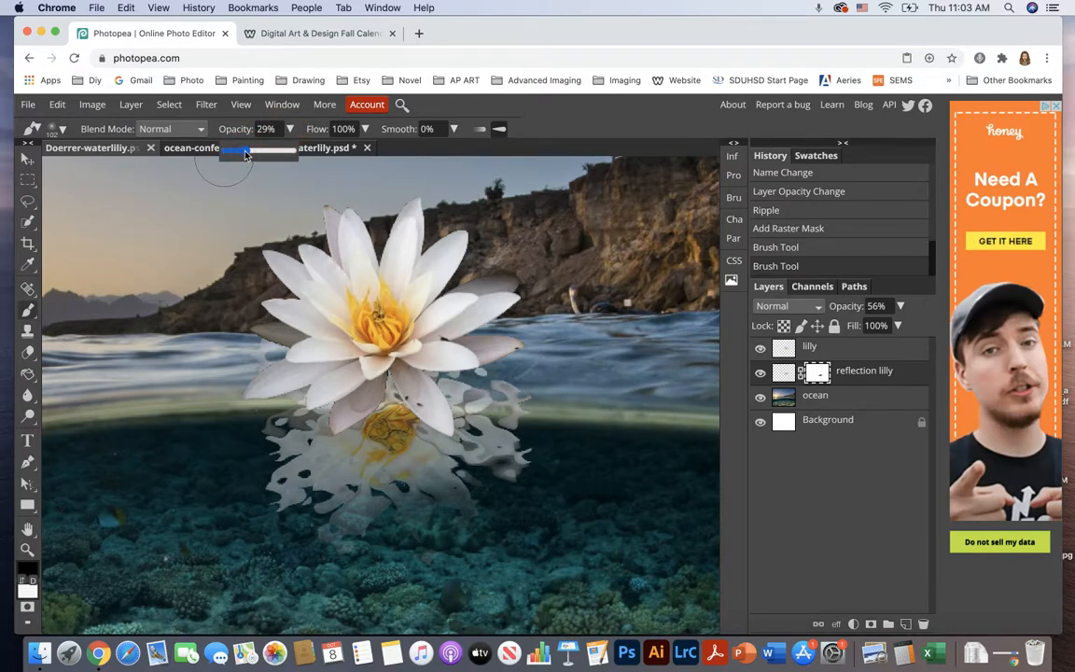
pyautogui.click(272, 527)
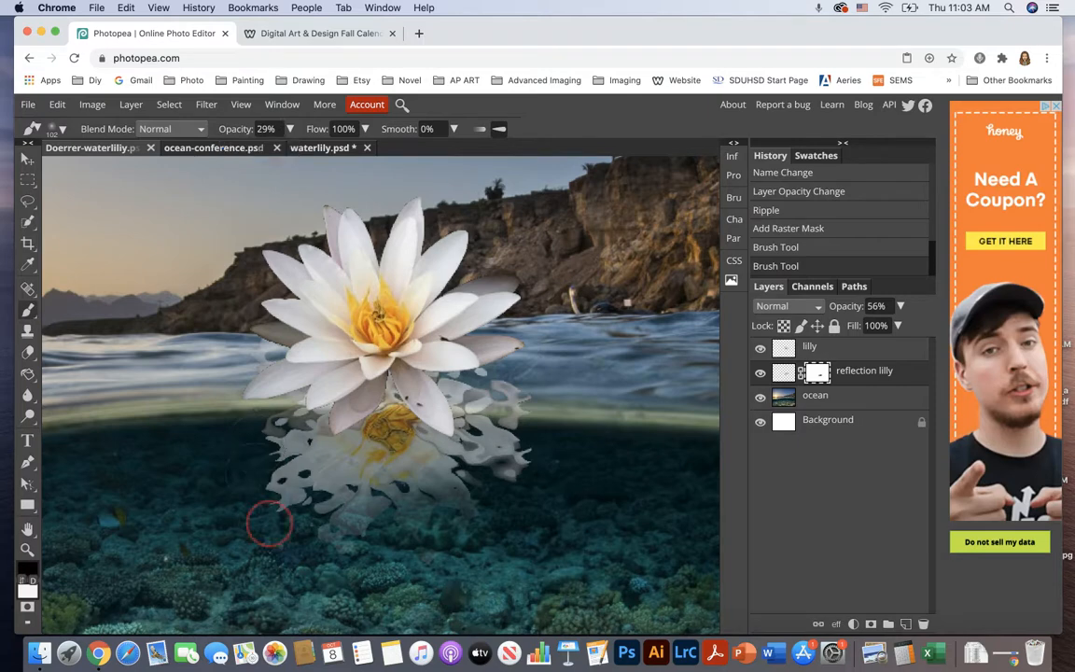
pyautogui.click(306, 522)
pyautogui.click(351, 509)
pyautogui.click(340, 450)
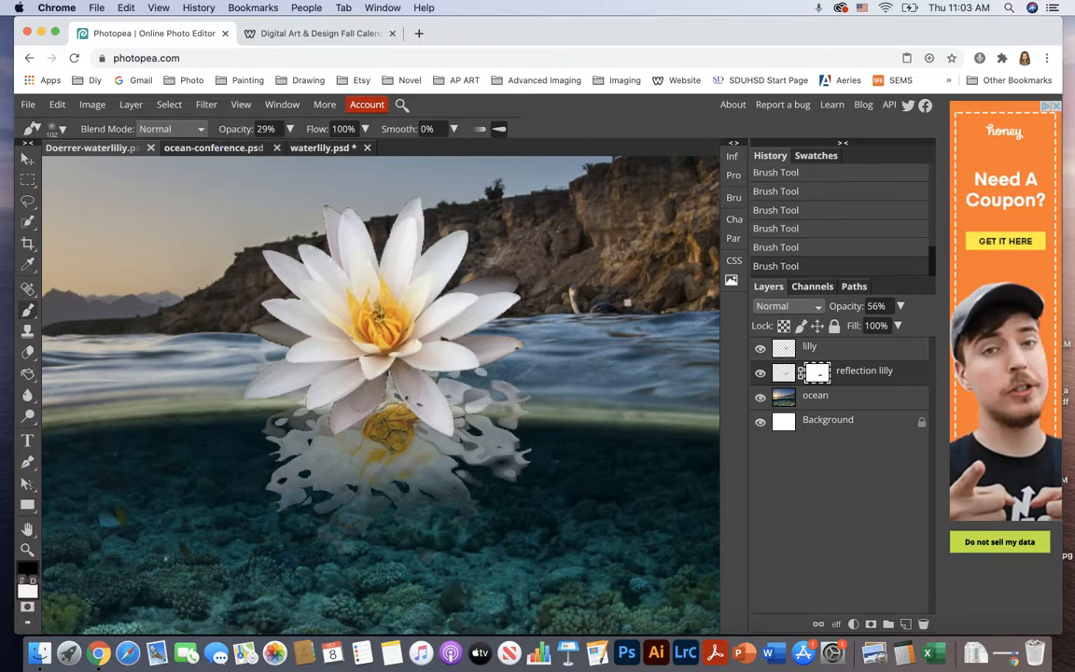
pyautogui.click(500, 457)
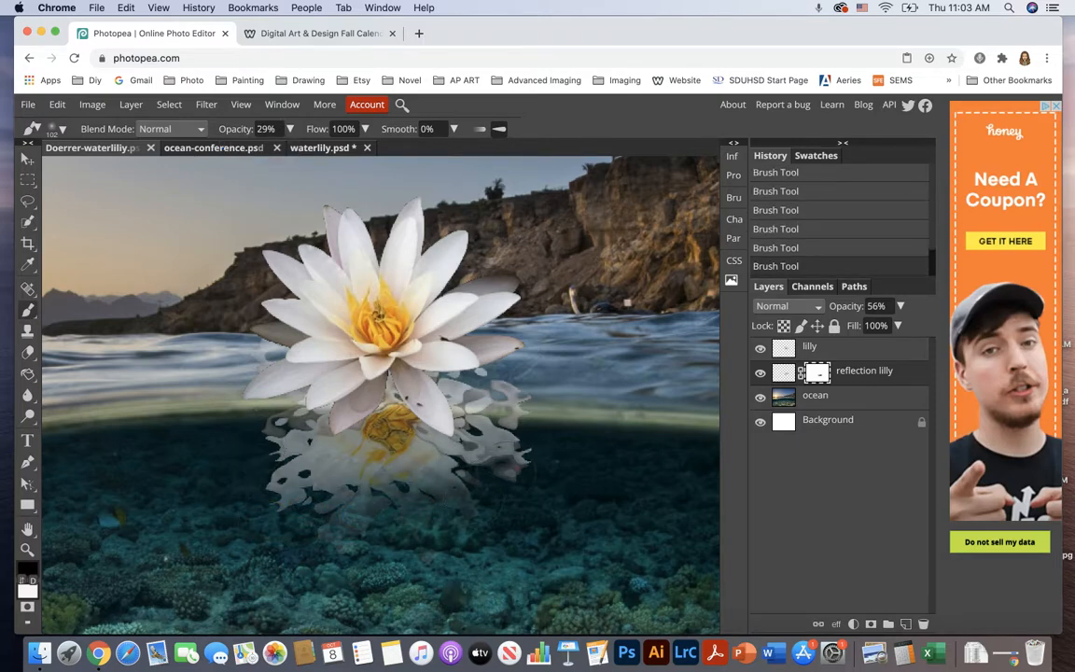
pyautogui.click(420, 465)
pyautogui.click(343, 473)
pyautogui.click(304, 470)
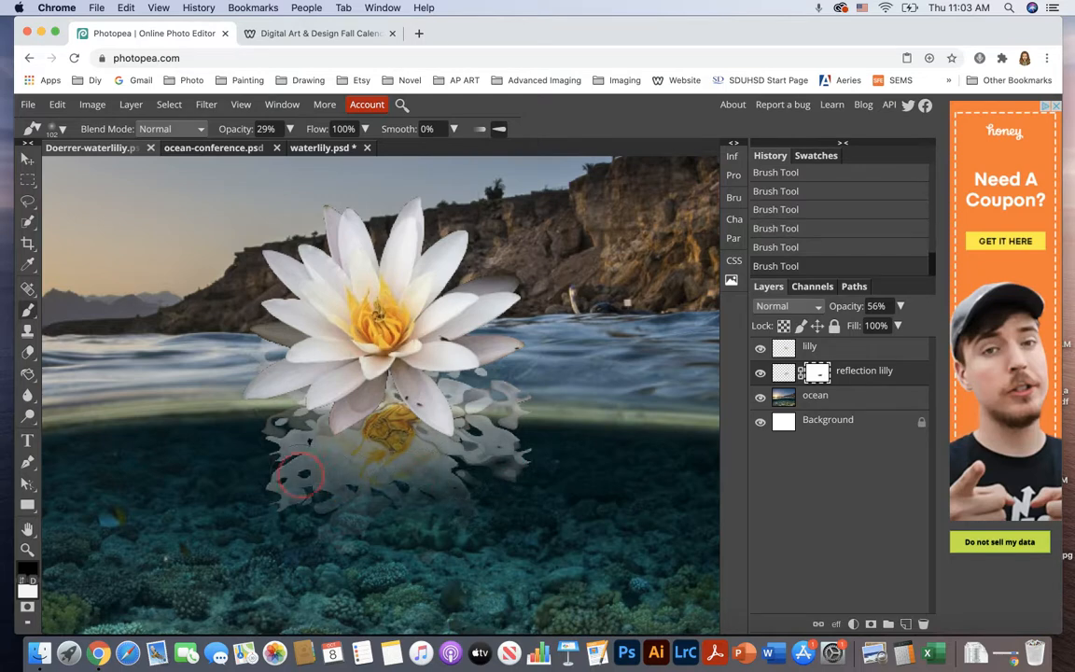
pyautogui.click(274, 480)
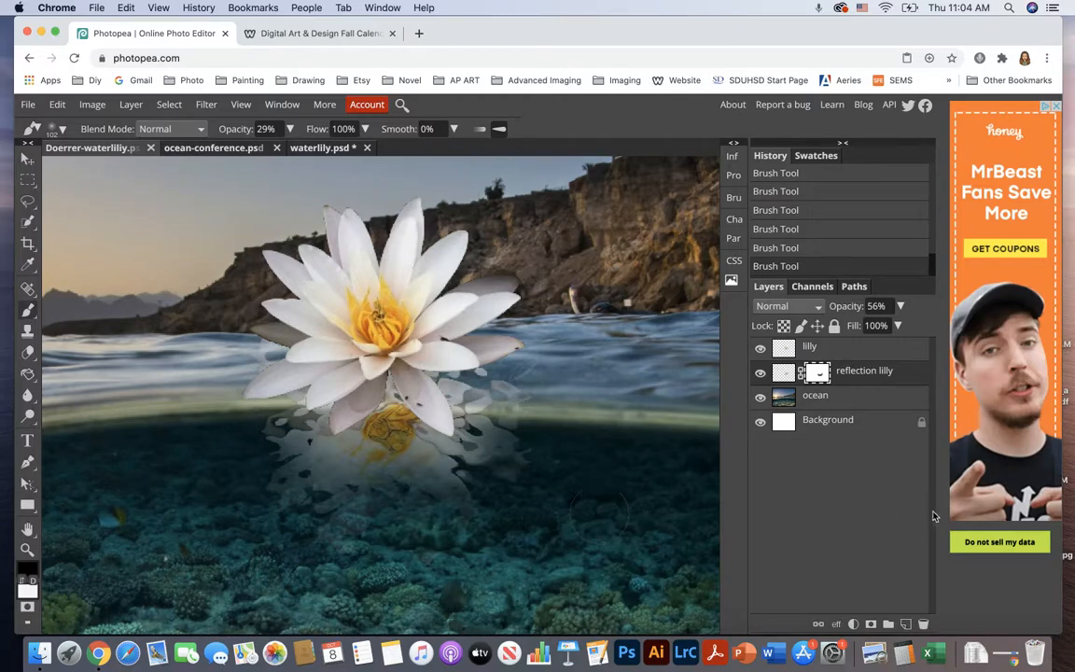
pyautogui.click(1002, 59)
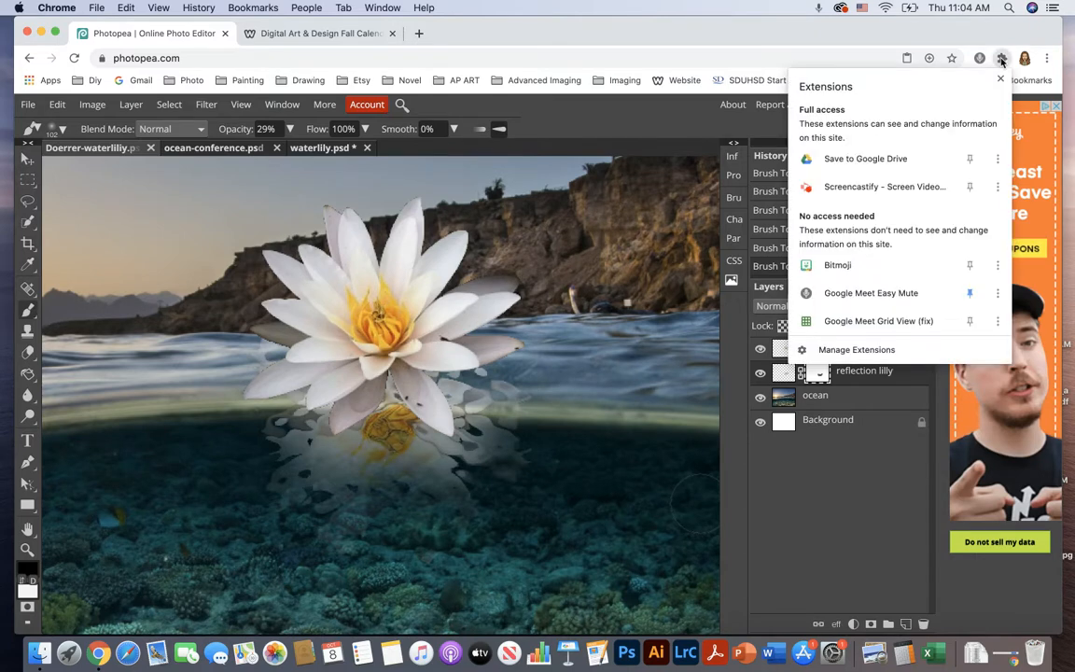
pyautogui.click(929, 186)
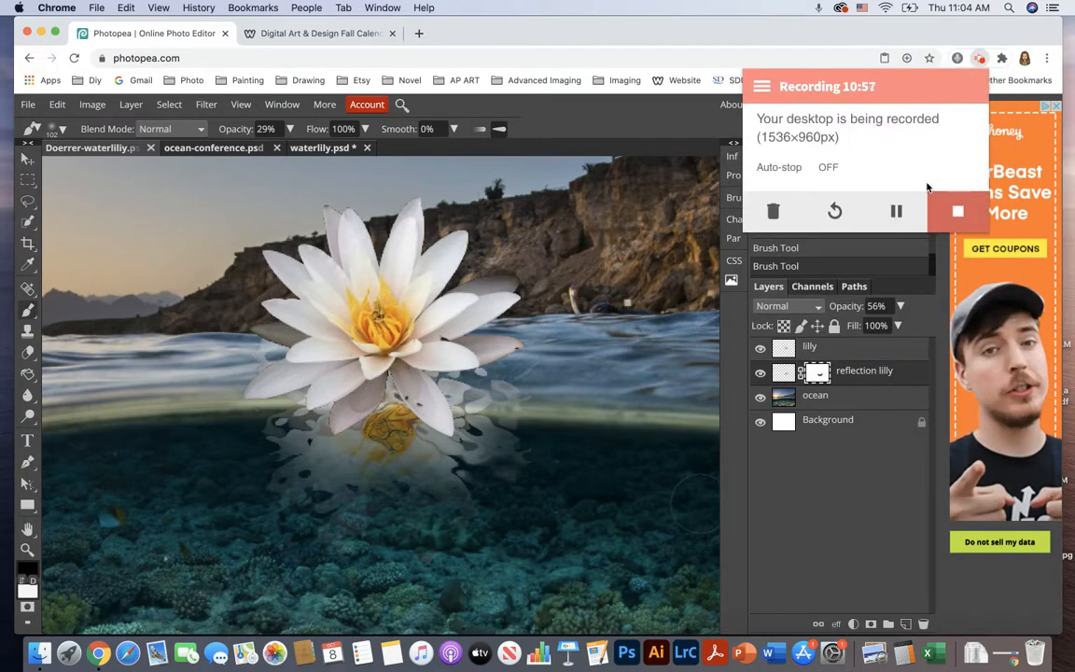